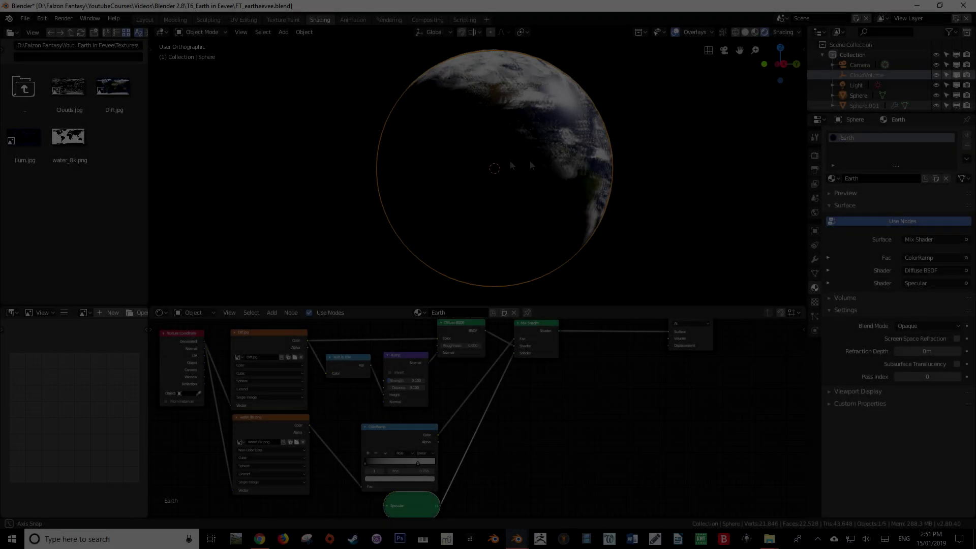
# - Disconnect the Mix Shader from the Material Output's Surface input in the Earth material
pyautogui.moveTo(512, 166); pyautogui.dragTo(479, 203, button='middle')
pyautogui.scroll(-1, 501, 188)
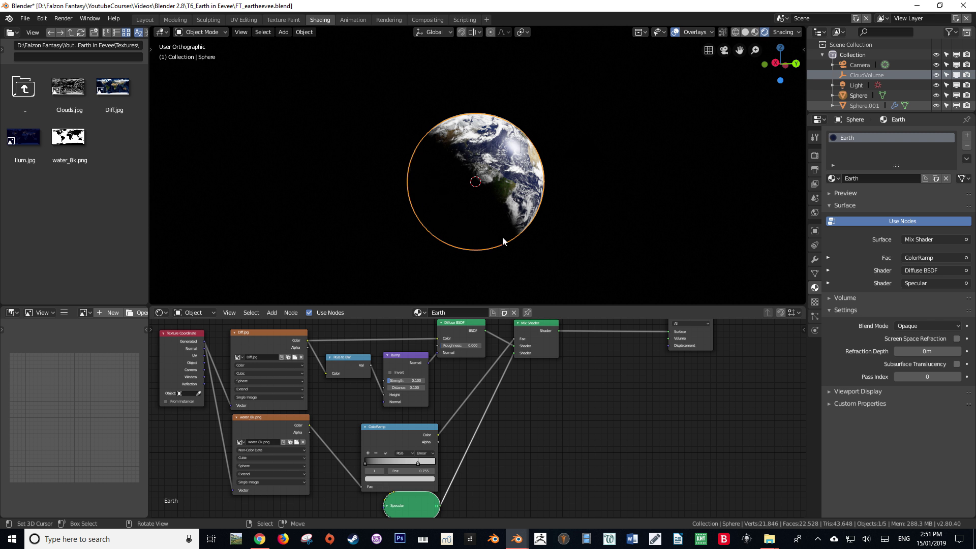
pyautogui.press('Home')
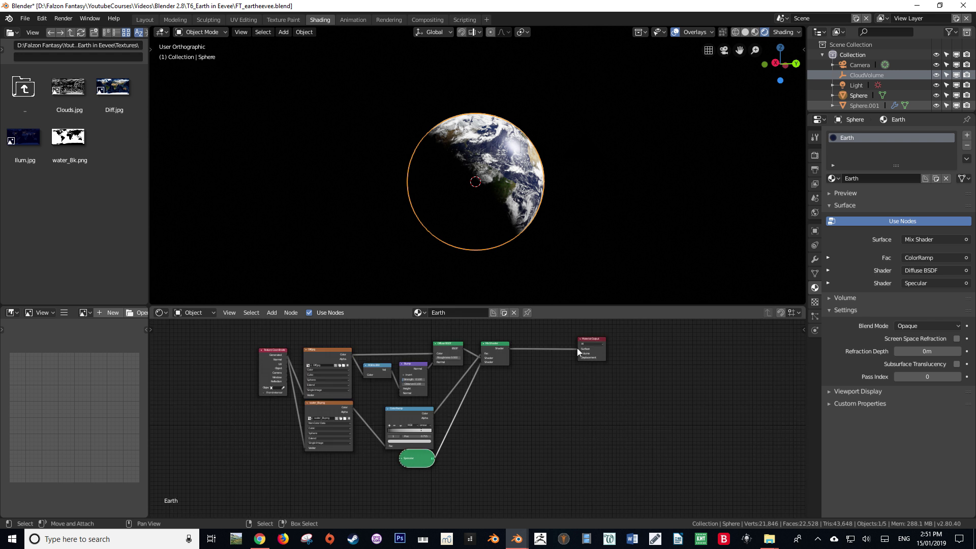
pyautogui.moveTo(575, 348); pyautogui.dragTo(546, 353)
pyautogui.scroll(6, 511, 248)
pyautogui.scroll(-3, 510, 249)
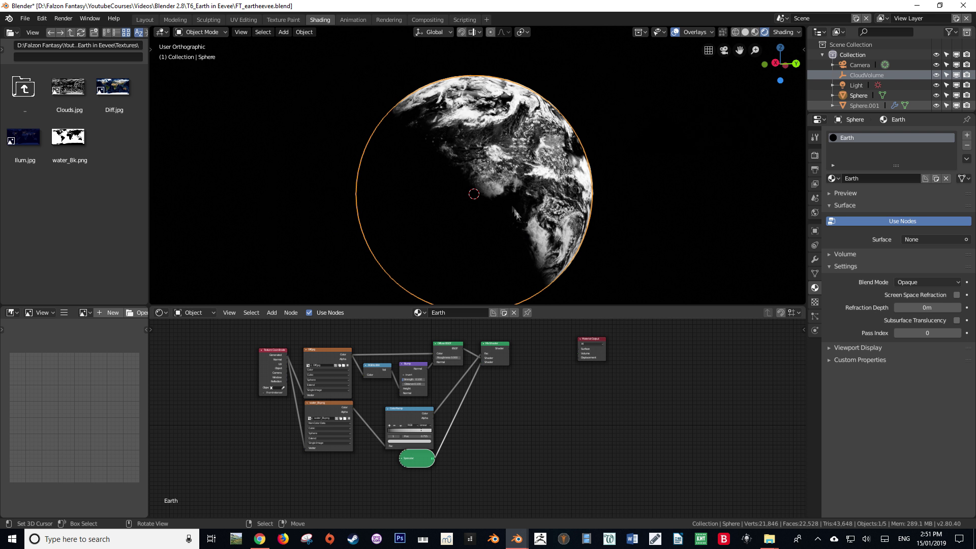
# - Hide the outer cloud sphere, Sphere.001, and select the Earth sphere beneath it
pyautogui.click(507, 151)
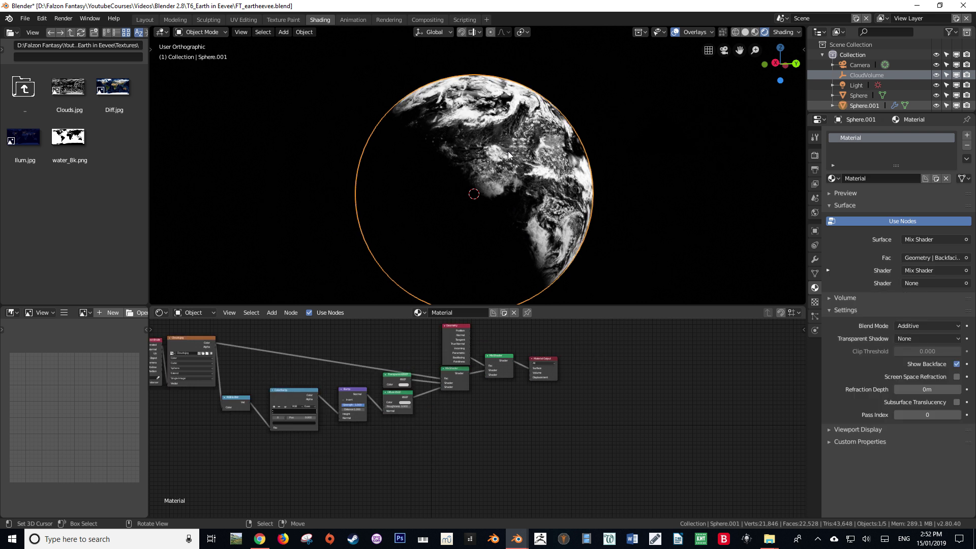
pyautogui.scroll(2, 539, 177)
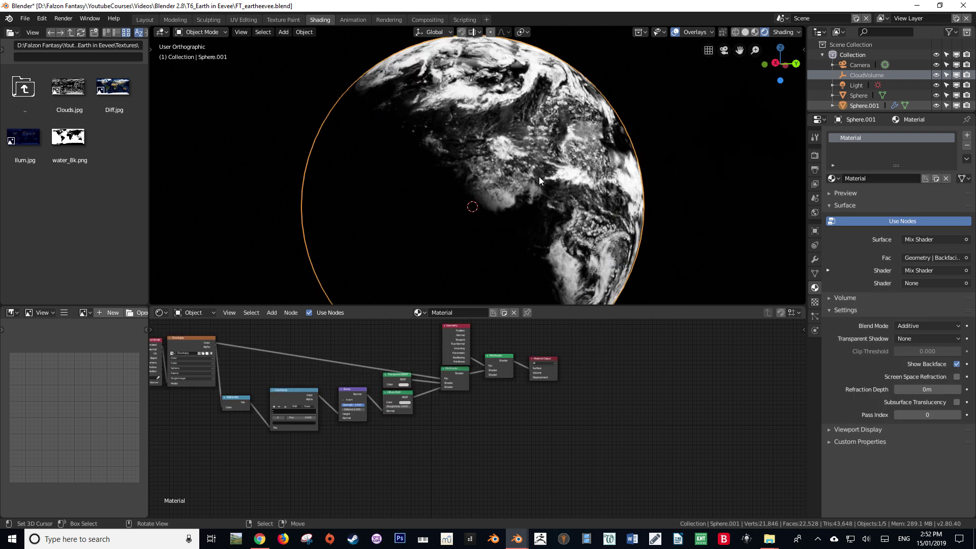
pyautogui.press('h')
pyautogui.click(517, 147)
pyautogui.scroll(-5, 532, 182)
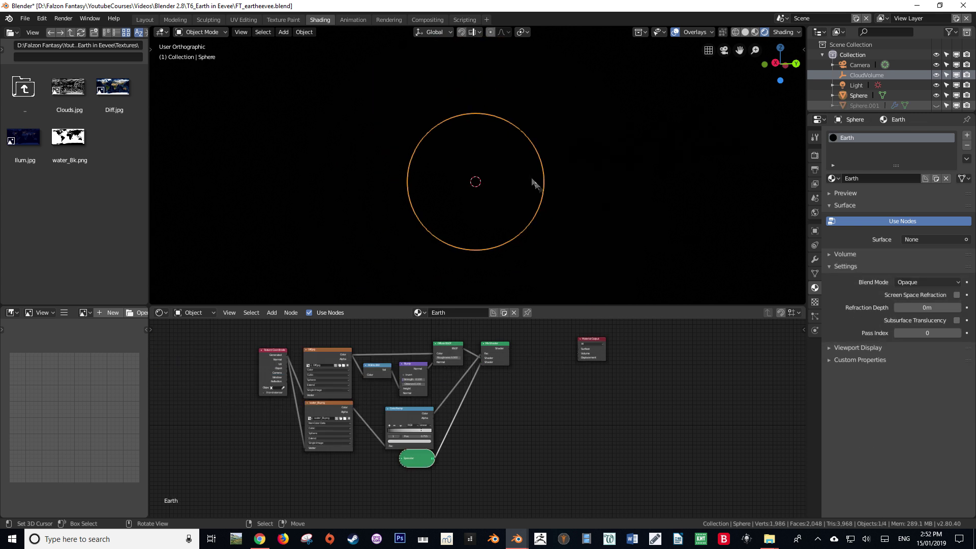
# - Move the Material Output node farther away from the Mix Shader in the Earth material
pyautogui.scroll(3, 503, 388)
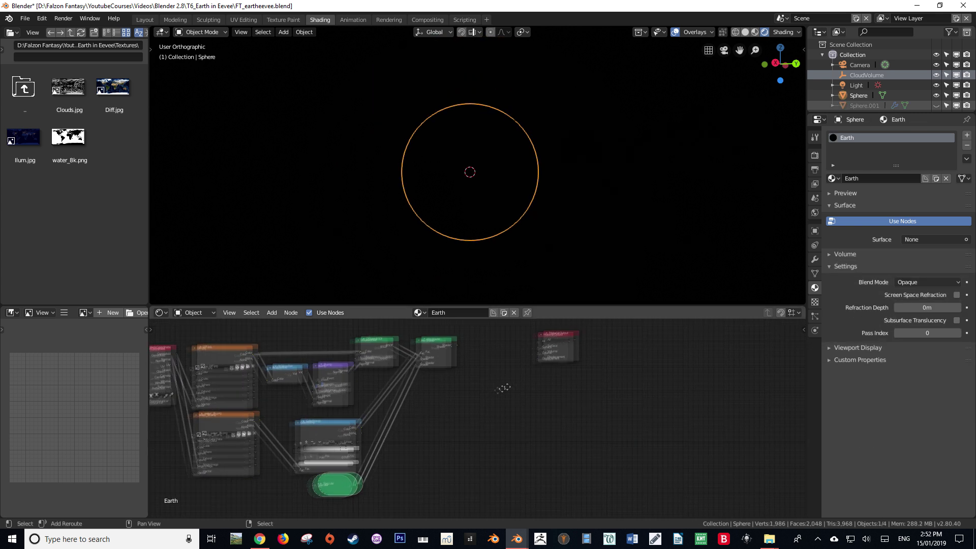
pyautogui.moveTo(504, 388); pyautogui.dragTo(420, 403, button='middle')
pyautogui.moveTo(477, 351); pyautogui.dragTo(531, 351)
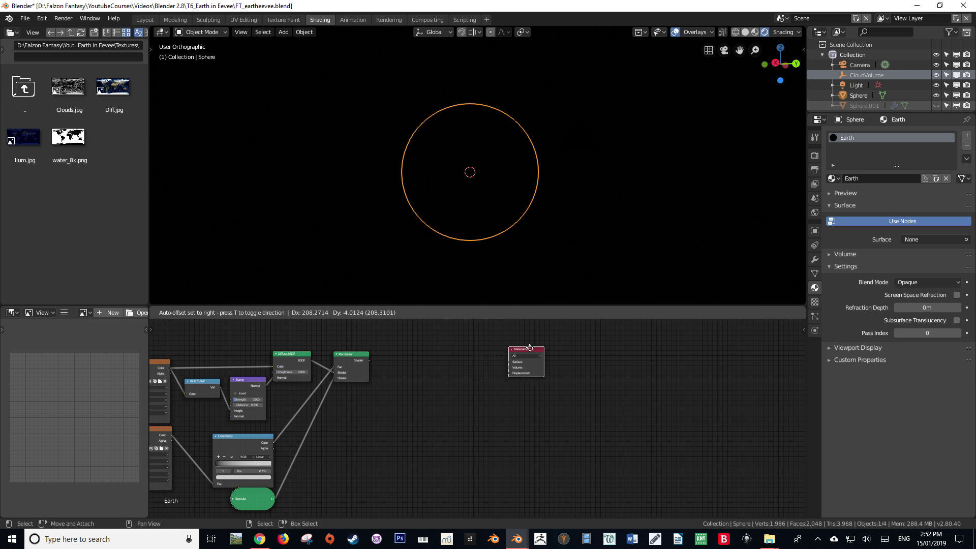
# - Add a Diffuse BSDF node below the Mix Shader and connect its BSDF output to the Material Output's Surface
pyautogui.moveTo(400, 401); pyautogui.dragTo(428, 404, button='middle')
pyautogui.hotkey('shift', 'a')
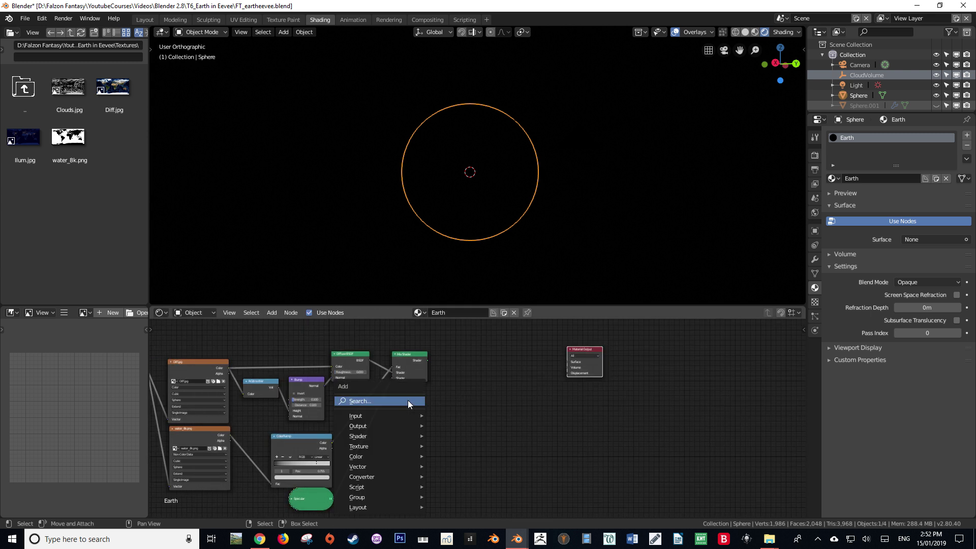
pyautogui.click(407, 400)
pyautogui.write('di')
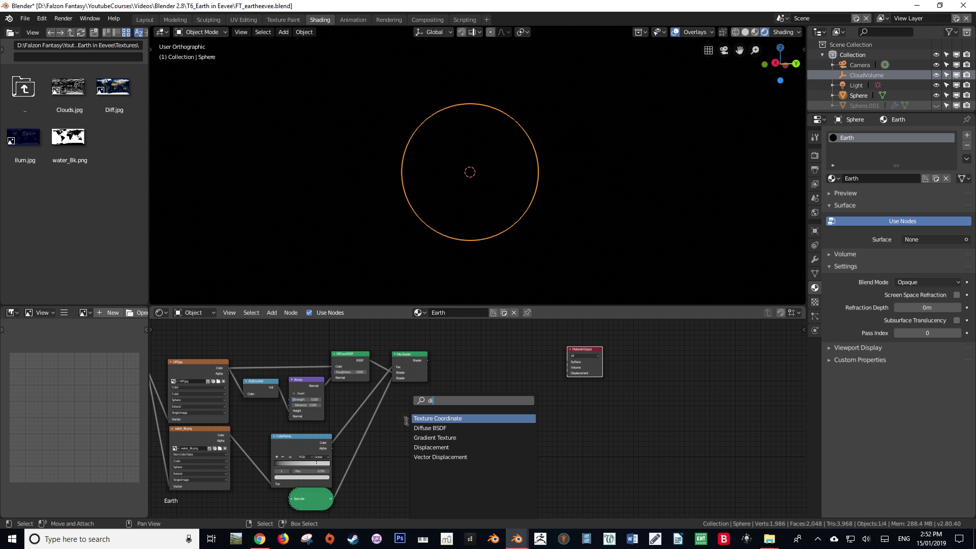
pyautogui.click(429, 428)
pyautogui.click(429, 411)
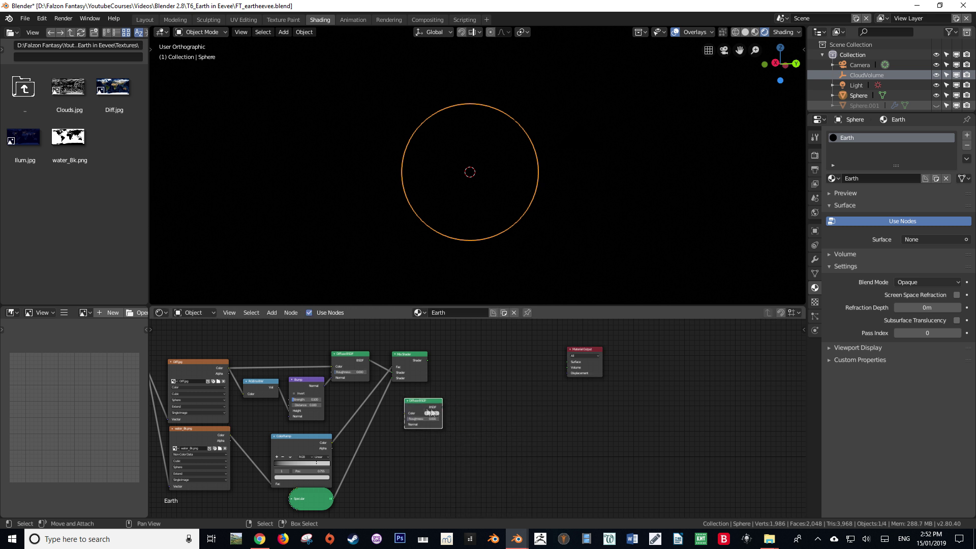
pyautogui.moveTo(442, 407); pyautogui.dragTo(568, 361)
# - Examine the transition between the lit and dark sides of the Earth sphere from several angles
pyautogui.scroll(2, 529, 221)
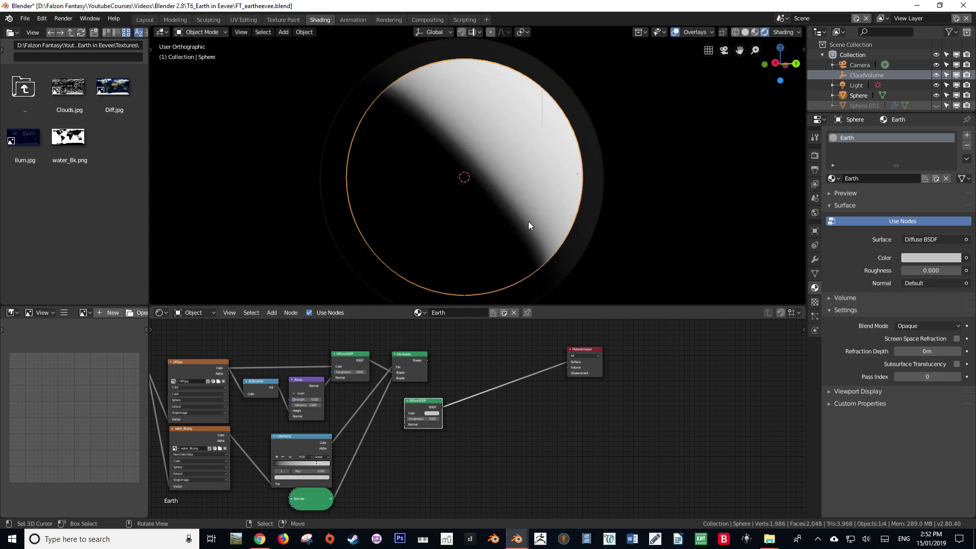
pyautogui.moveTo(556, 205); pyautogui.dragTo(573, 229, button='middle')
pyautogui.scroll(-3, 540, 219)
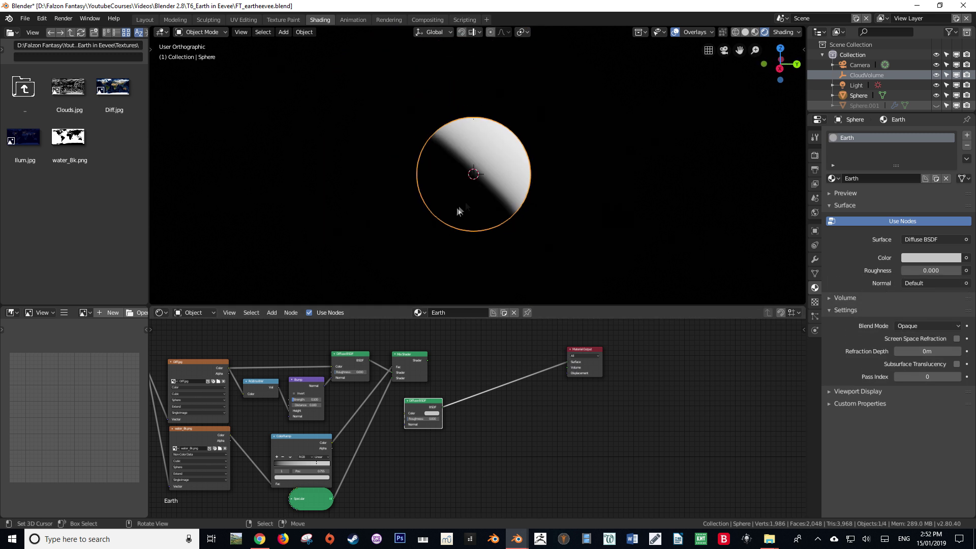
pyautogui.scroll(3, 482, 190)
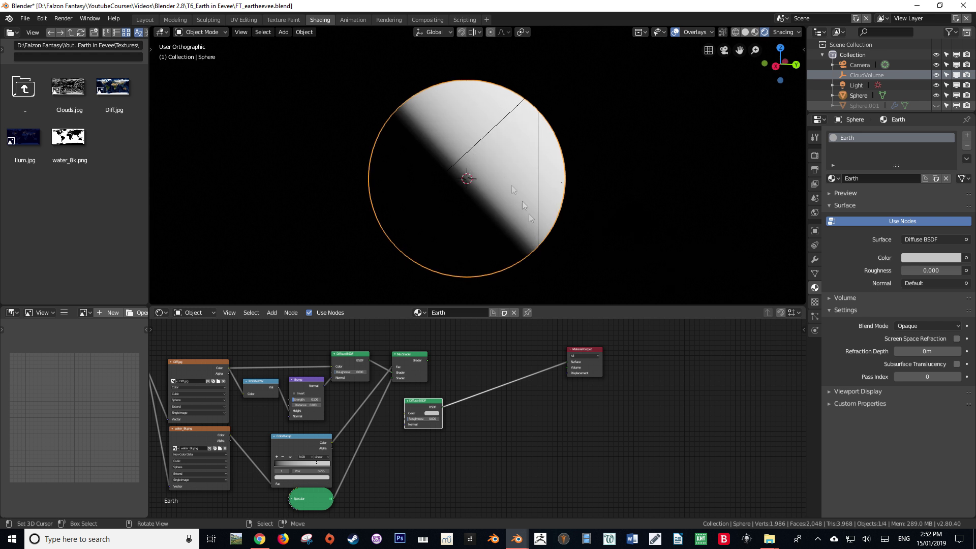
pyautogui.moveTo(512, 170); pyautogui.dragTo(523, 190, button='middle')
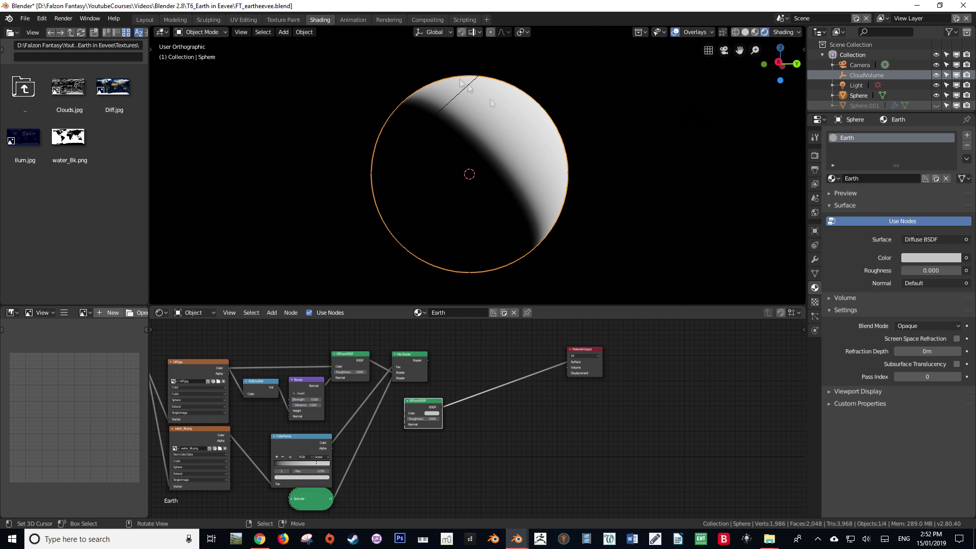
pyautogui.scroll(-3, 536, 167)
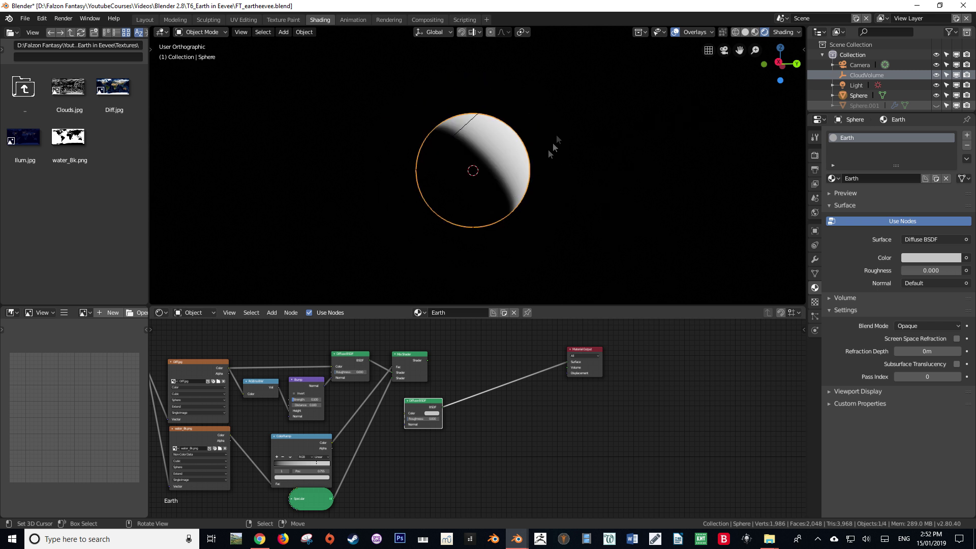
pyautogui.scroll(-2, 479, 192)
# - Try a free trackball rotation of the sun light, cancel it, and reselect the Earth sphere
pyautogui.click(547, 91)
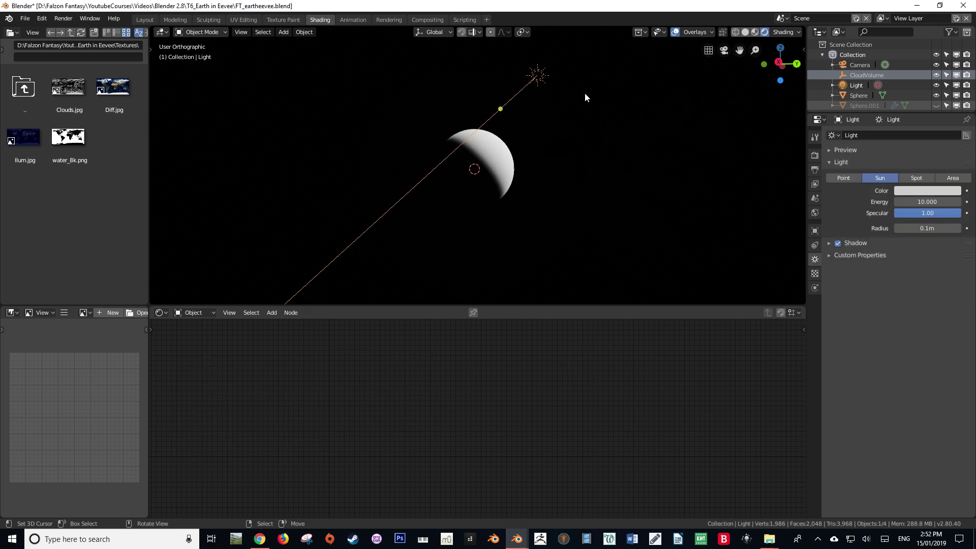
pyautogui.press('r')
pyautogui.press('r')
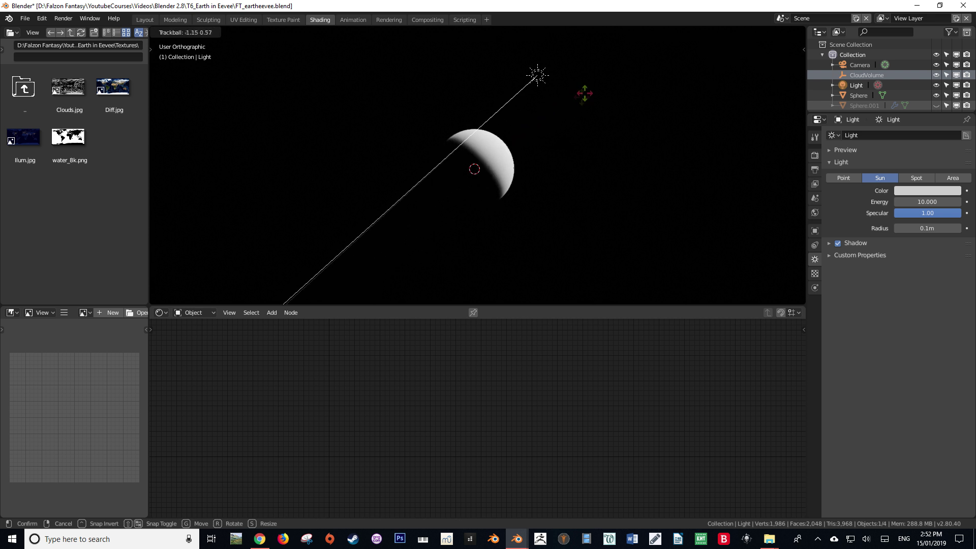
pyautogui.rightClick(564, 122)
pyautogui.scroll(5, 467, 158)
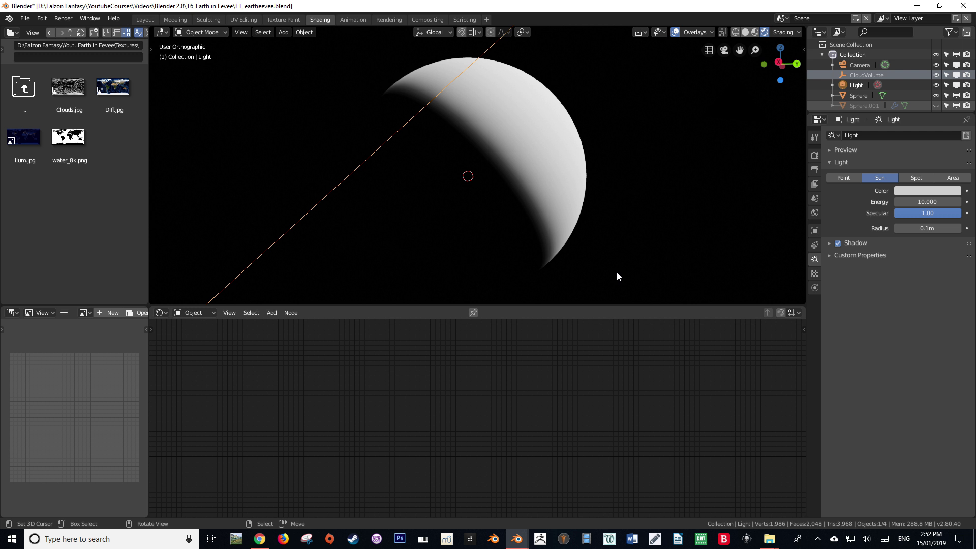
pyautogui.click(517, 193)
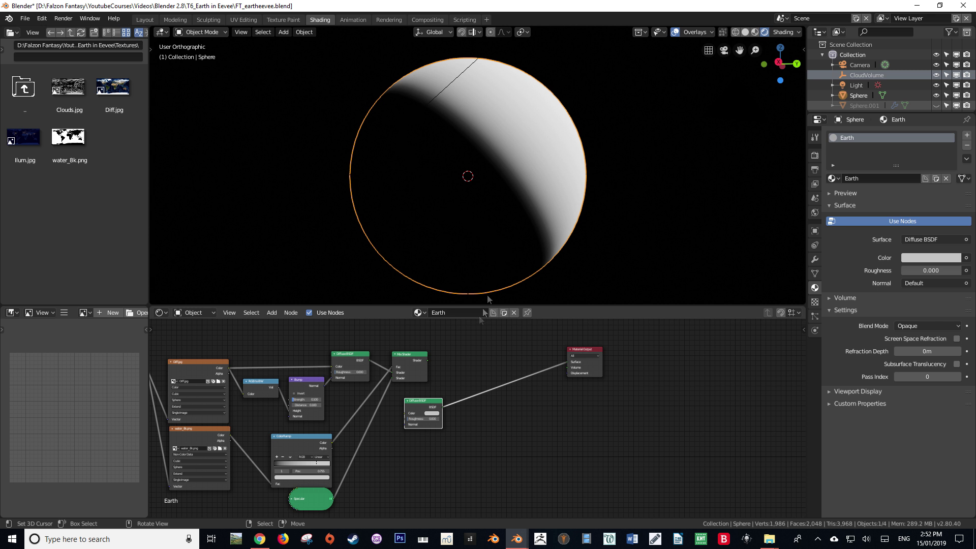
# - Insert a Shader to RGB node on the link between the new Diffuse BSDF and the Material Output
pyautogui.scroll(3, 431, 406)
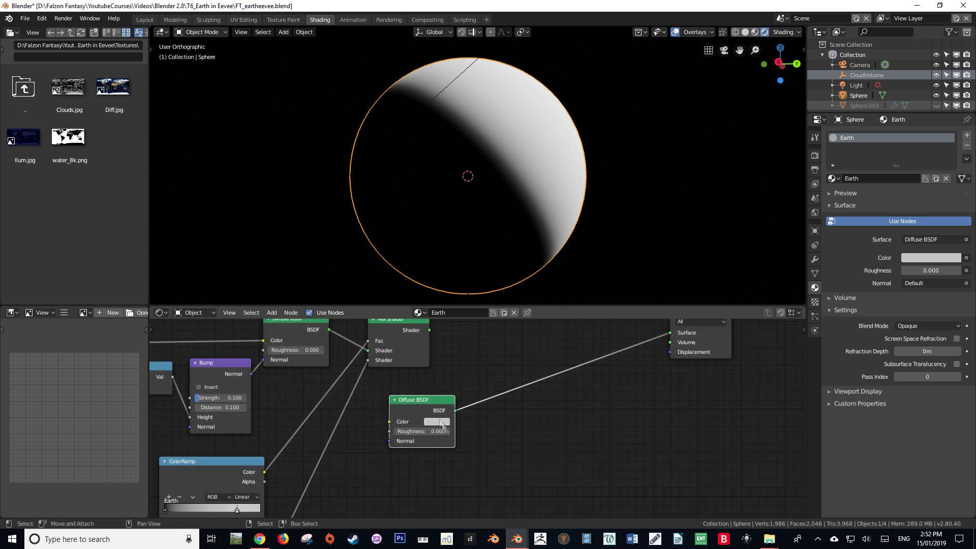
pyautogui.moveTo(429, 405); pyautogui.dragTo(407, 403)
pyautogui.hotkey('shift', 'a')
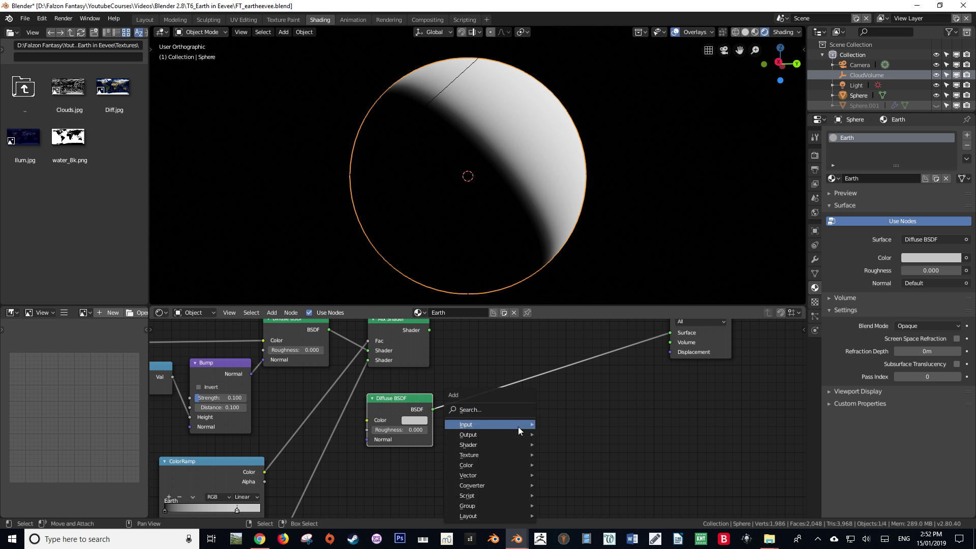
pyautogui.click(491, 408)
pyautogui.write('shad')
pyautogui.press('Down')
pyautogui.press('Down')
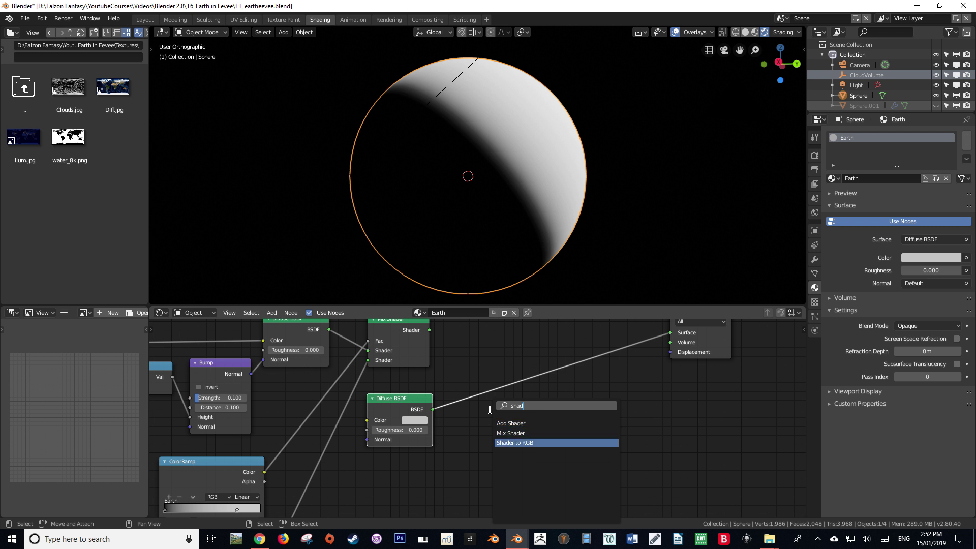
pyautogui.press('Return')
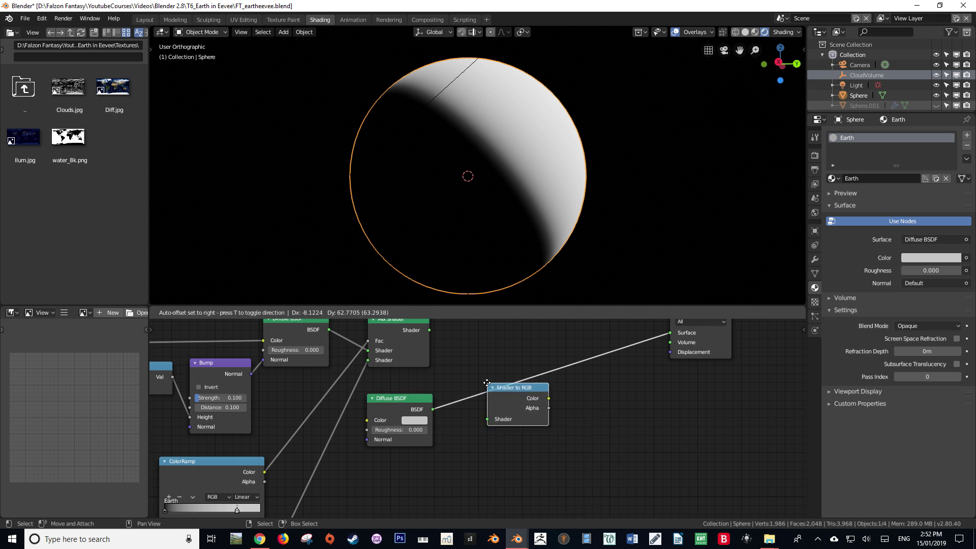
pyautogui.click(486, 384)
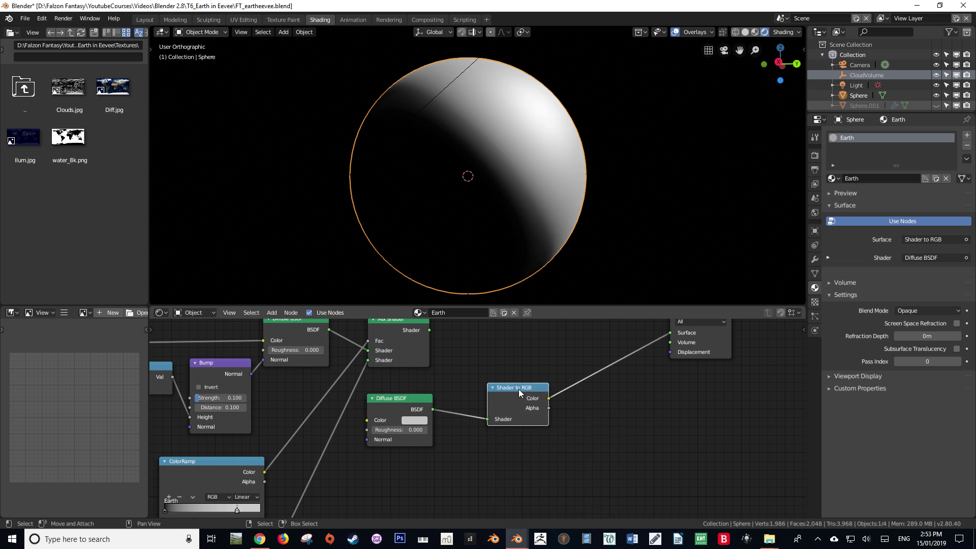
pyautogui.moveTo(518, 389); pyautogui.dragTo(499, 386)
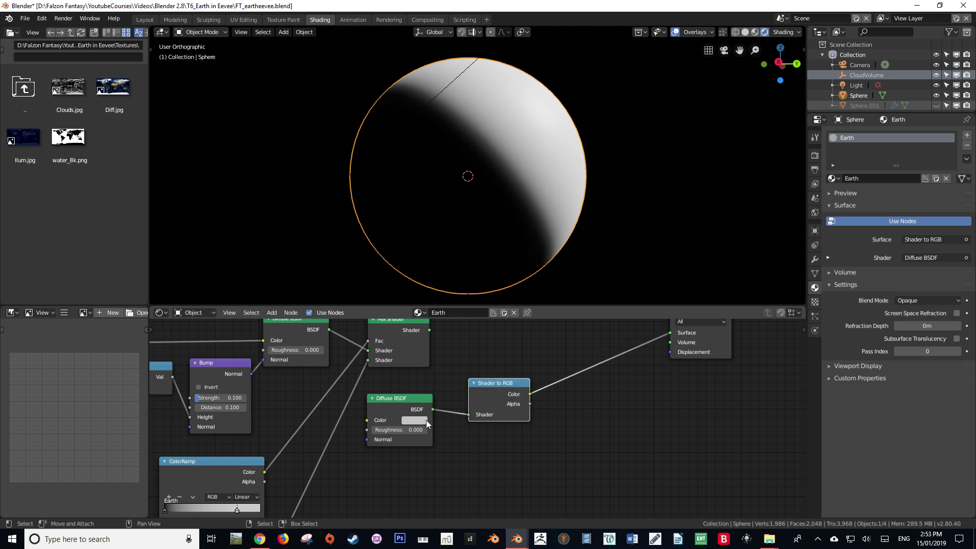
# - Test how the converted shading follows the sun light with a trackball rotation, cancel it, and reselect the Earth sphere
pyautogui.scroll(-4, 529, 135)
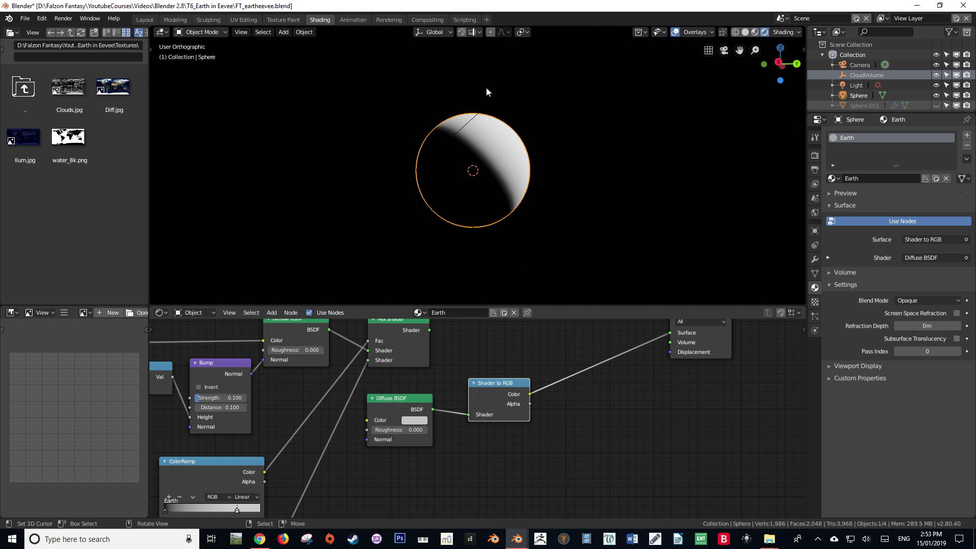
pyautogui.click(562, 35)
pyautogui.press('r')
pyautogui.press('r')
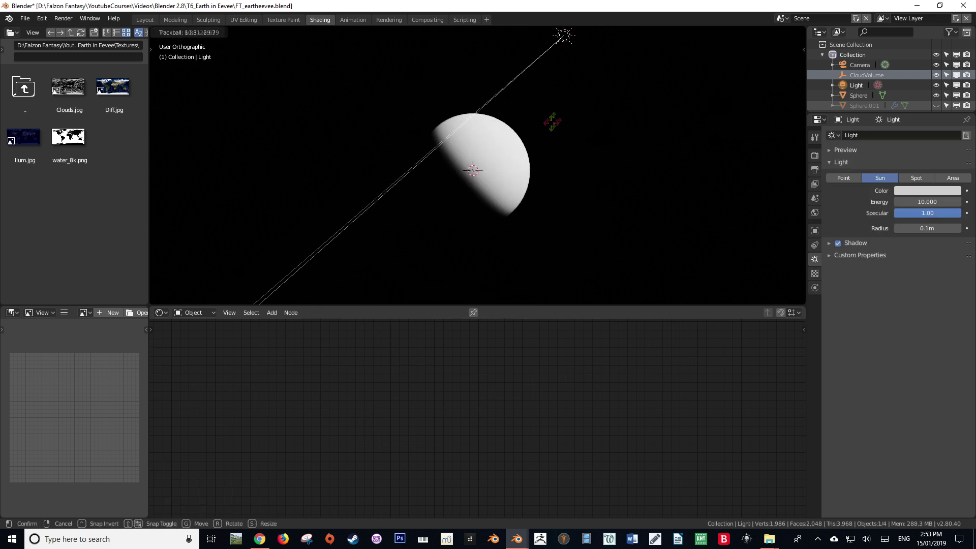
pyautogui.click(565, 115)
pyautogui.rightClick(508, 176)
# - Insert a Math node set to Add on the link between Shader to RGB and the Material Output
pyautogui.scroll(4, 518, 422)
pyautogui.moveTo(562, 424); pyautogui.dragTo(450, 419, button='middle')
pyautogui.hotkey('shift', 'a')
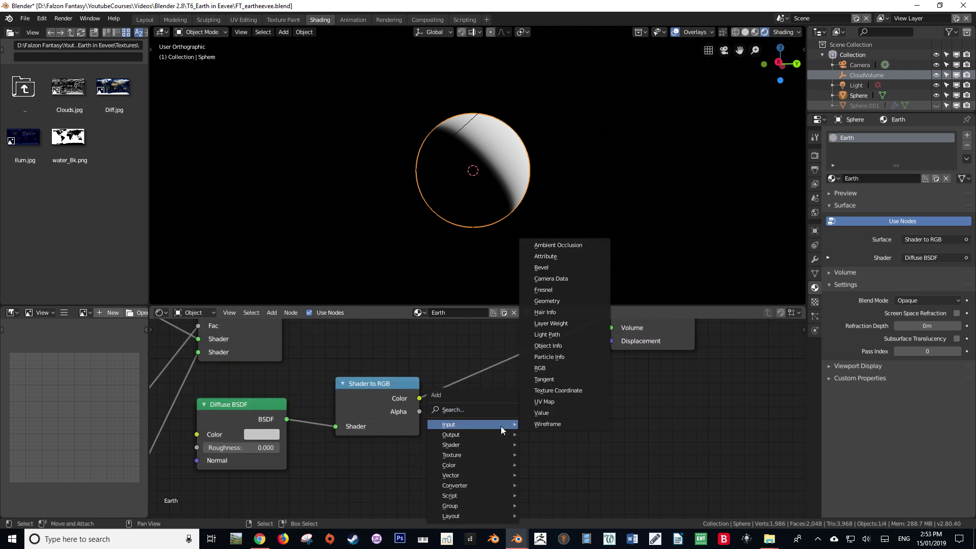
pyautogui.click(501, 426)
pyautogui.write('add')
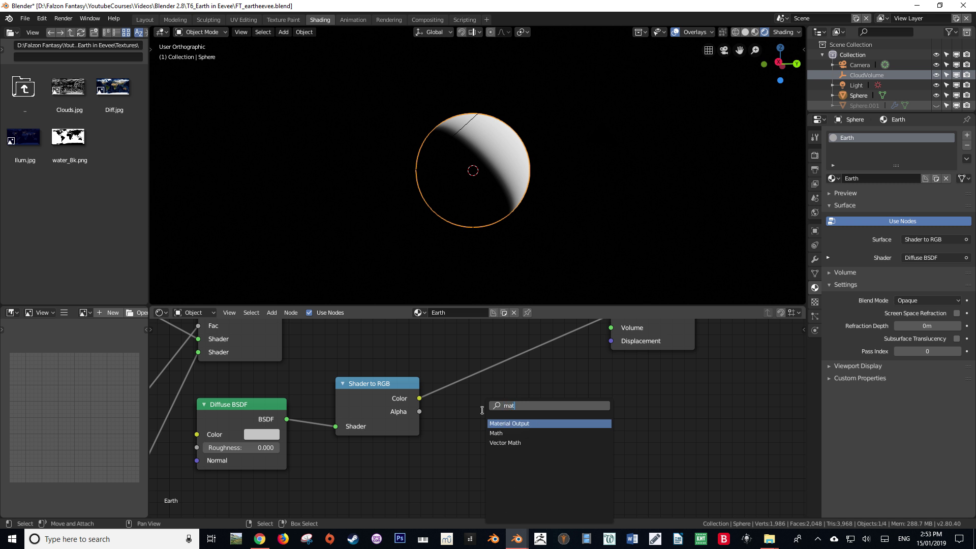
pyautogui.press('Return')
pyautogui.click(472, 357)
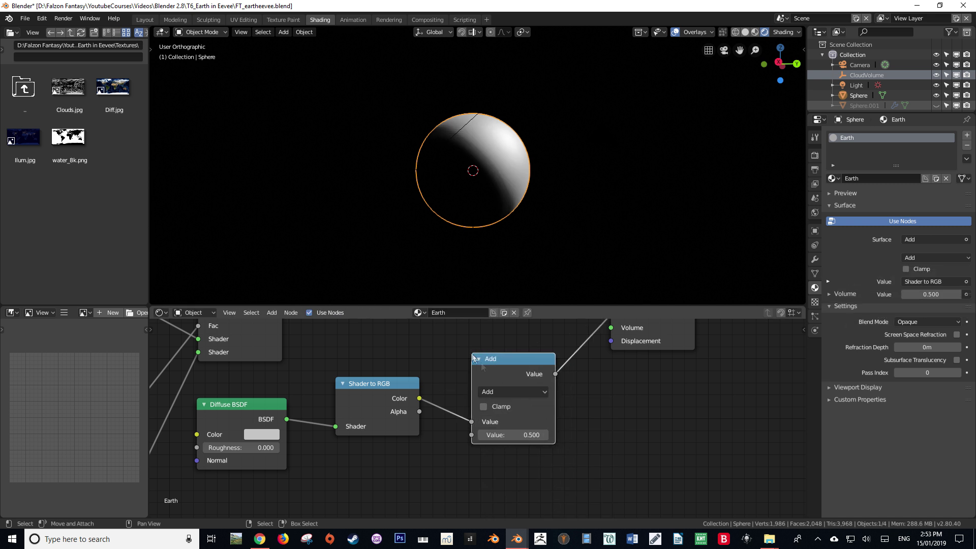
# - Set the Add node's second value to 0.01
pyautogui.moveTo(571, 423); pyautogui.dragTo(554, 424, button='middle')
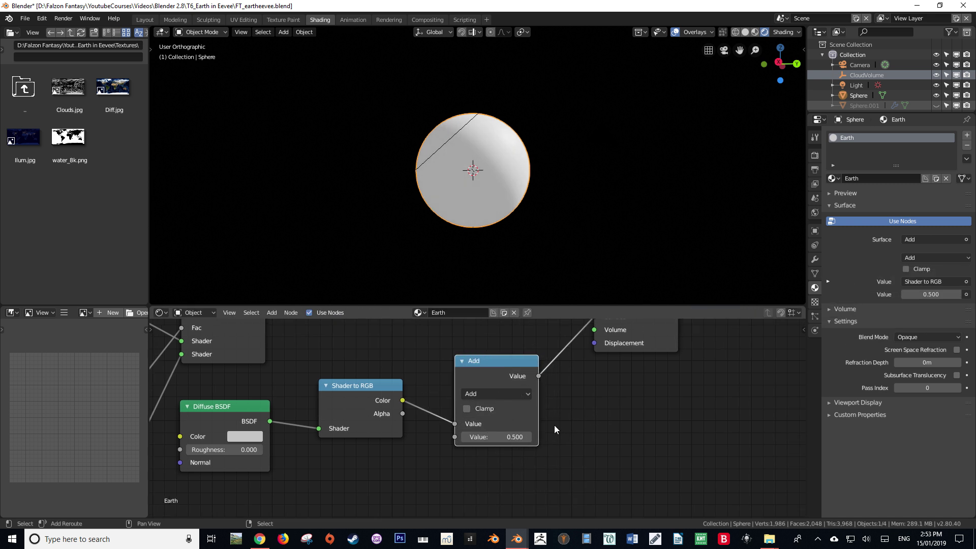
pyautogui.click(507, 437)
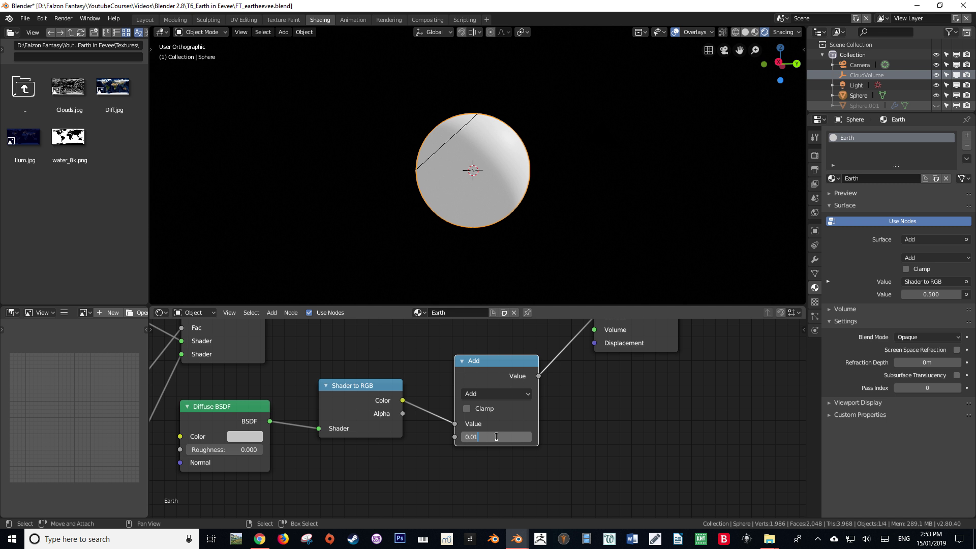
pyautogui.write('0.01')
pyautogui.press('Return')
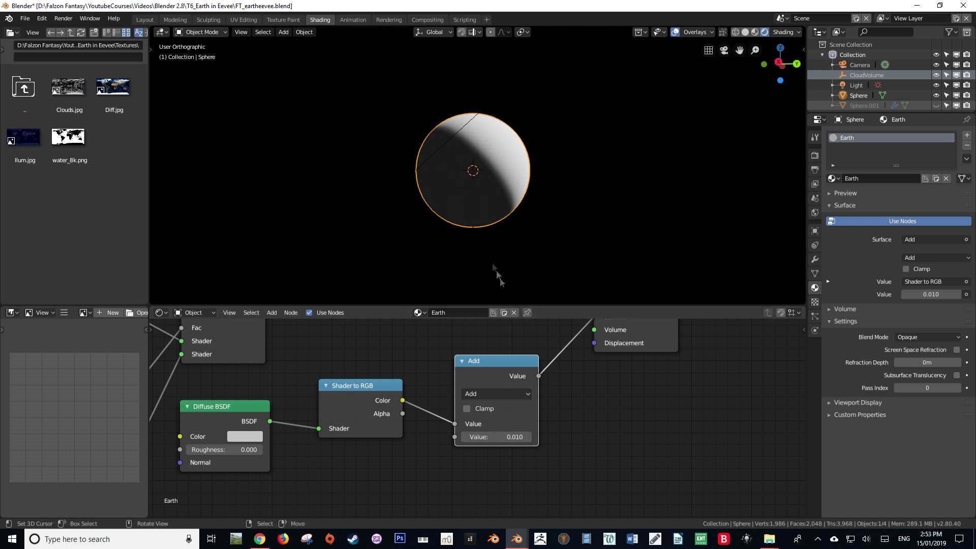
pyautogui.keyDown('shift'); pyautogui.moveTo(538, 364); pyautogui.dragTo(417, 386, button='middle'); pyautogui.keyUp('shift')
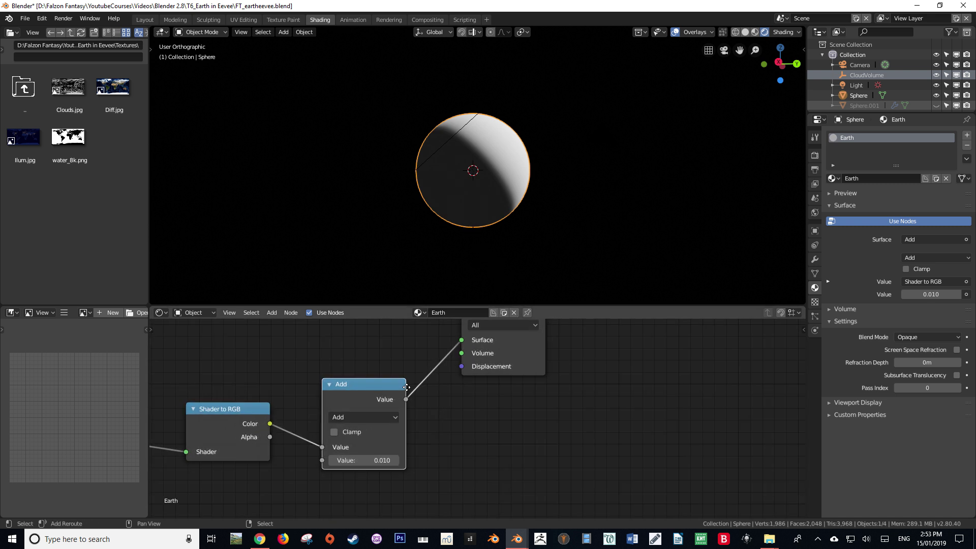
# - Spread the Material Output and Add nodes apart and insert a ColorRamp node on the link between them
pyautogui.moveTo(511, 344); pyautogui.dragTo(506, 388, button='middle')
pyautogui.moveTo(501, 355); pyautogui.dragTo(585, 351)
pyautogui.moveTo(482, 363); pyautogui.dragTo(436, 334, button='middle')
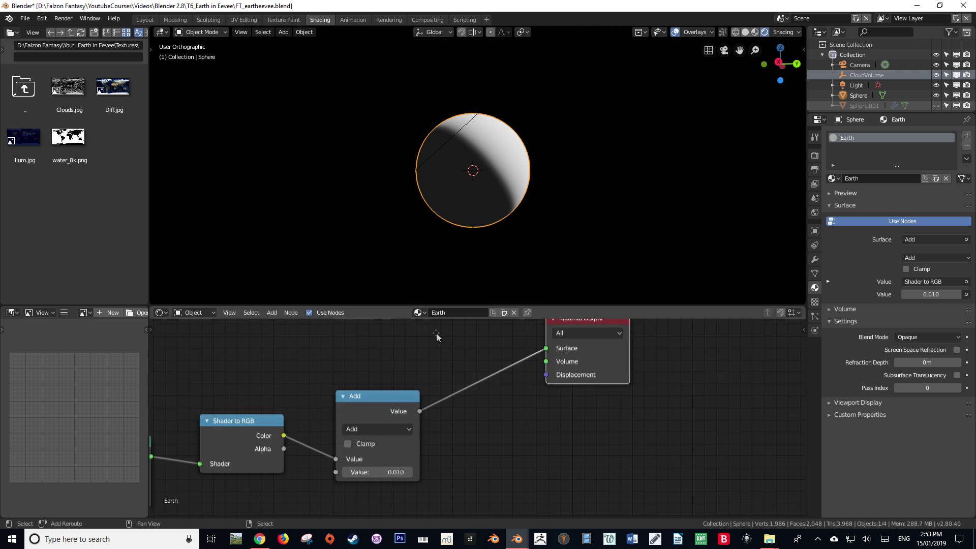
pyautogui.moveTo(381, 390); pyautogui.dragTo(352, 369)
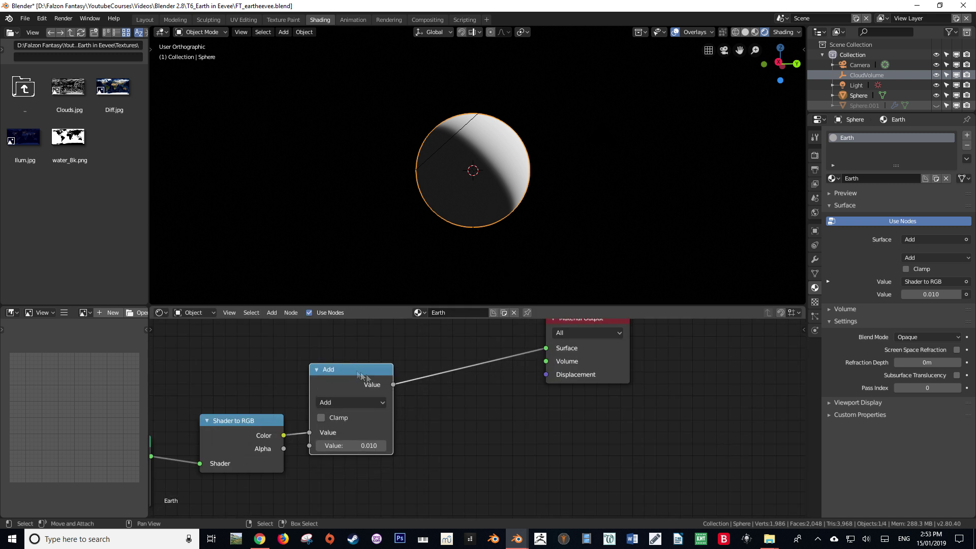
pyautogui.hotkey('shift', 'a')
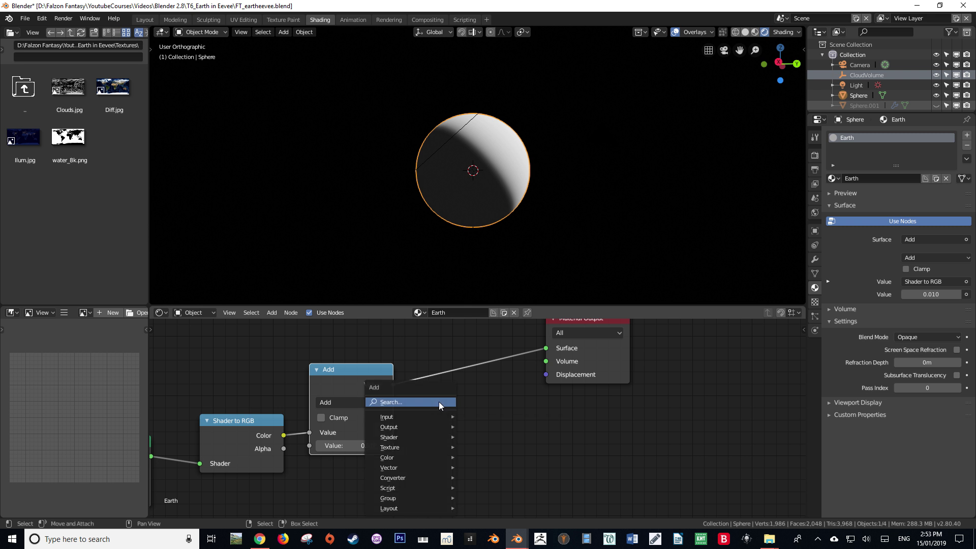
pyautogui.click(438, 402)
pyautogui.write('colo')
pyautogui.press('Return')
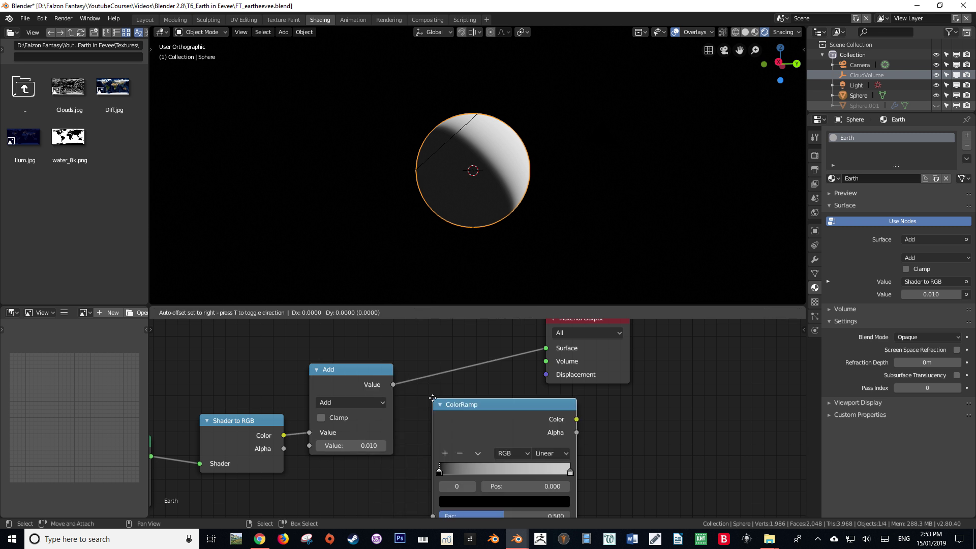
pyautogui.click(418, 360)
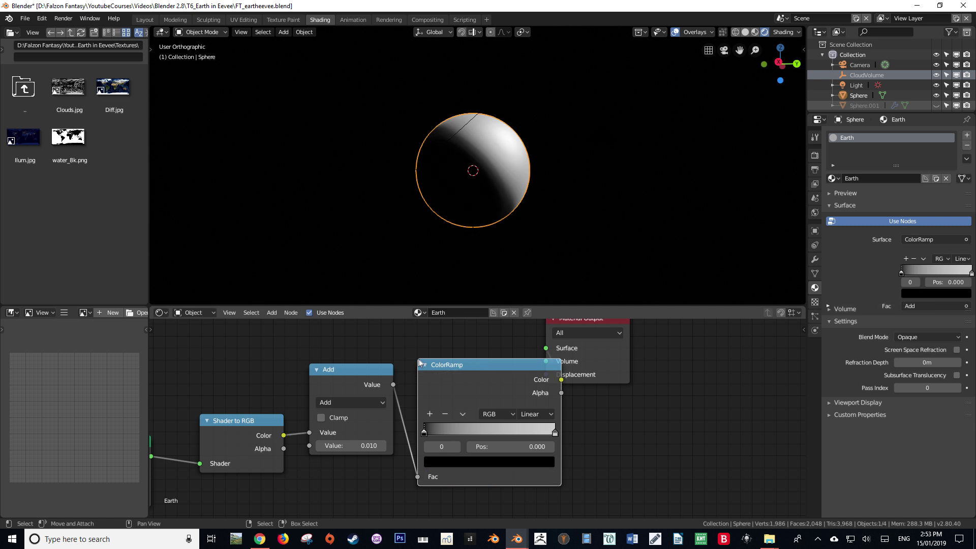
# - Inspect the mask's shading on the Earth sphere and the colour of the ColorRamp's end stop
pyautogui.hotkey('ctrl', 's')
pyautogui.moveTo(526, 244); pyautogui.dragTo(473, 257, button='middle')
pyautogui.moveTo(470, 440); pyautogui.dragTo(468, 440)
pyautogui.scroll(2, 389, 258)
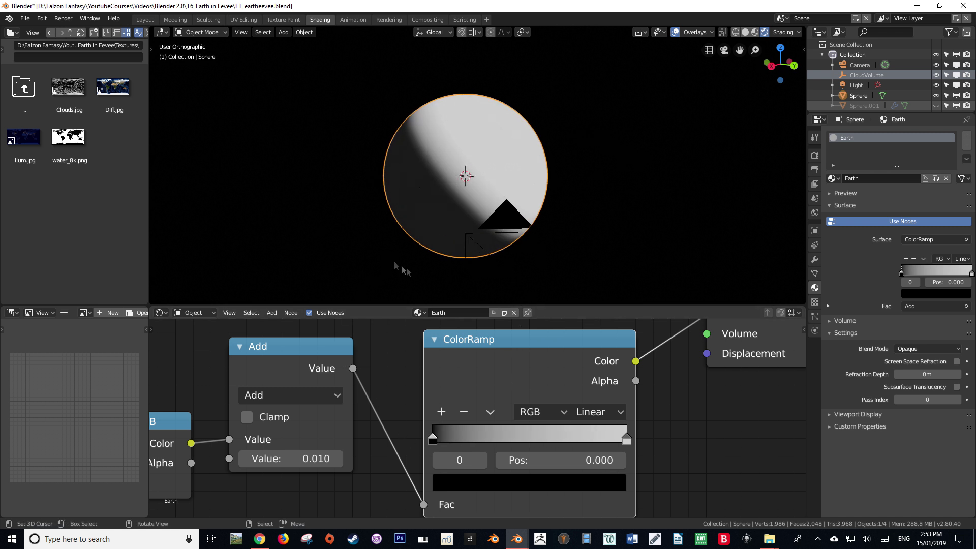
pyautogui.moveTo(437, 252)
pyautogui.mouseDown(button='middle')
pyautogui.moveTo(470, 244)
pyautogui.moveTo(455, 245)
pyautogui.mouseUp(button='middle')
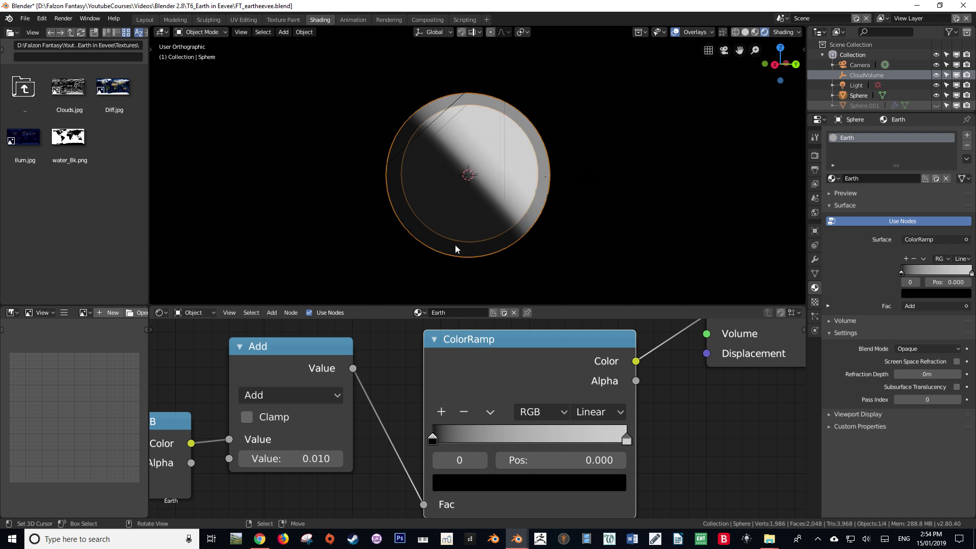
pyautogui.scroll(-2, 455, 245)
pyautogui.moveTo(446, 438); pyautogui.dragTo(628, 439)
pyautogui.scroll(-4, 487, 206)
pyautogui.scroll(4, 487, 207)
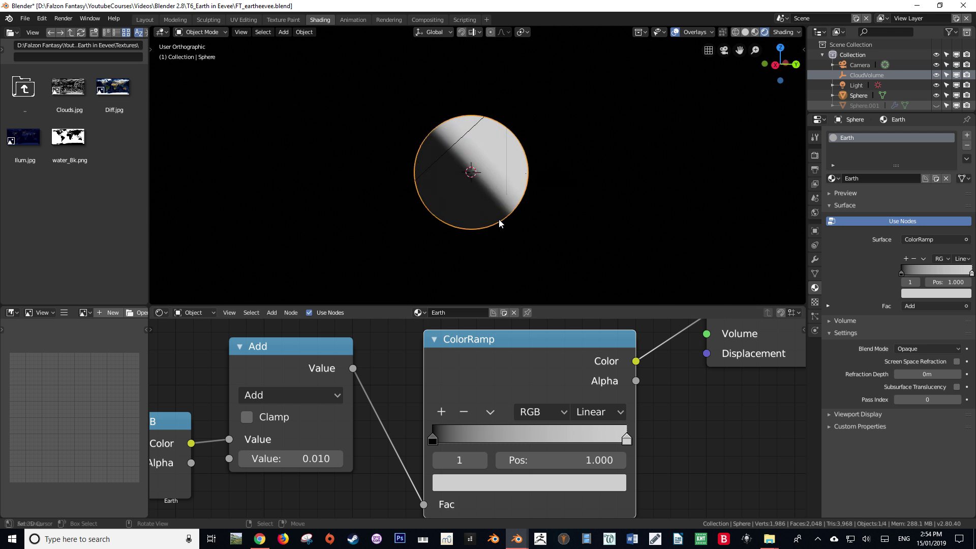
pyautogui.click(620, 482)
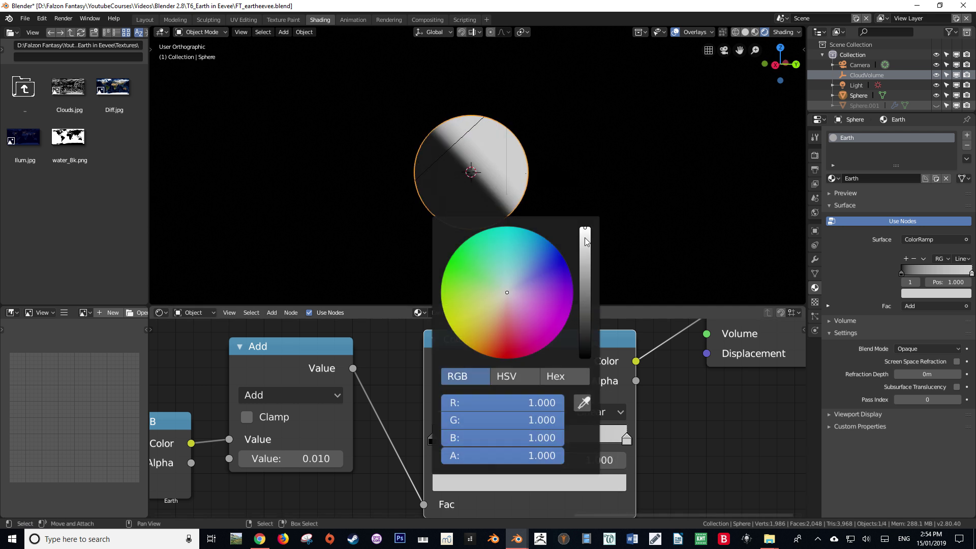
# - Set the colour of the Diffuse BSDF feeding Shader to RGB to pure white, with R, G and B at 1.000
pyautogui.moveTo(257, 484); pyautogui.dragTo(427, 460, button='middle')
pyautogui.scroll(-2, 427, 461)
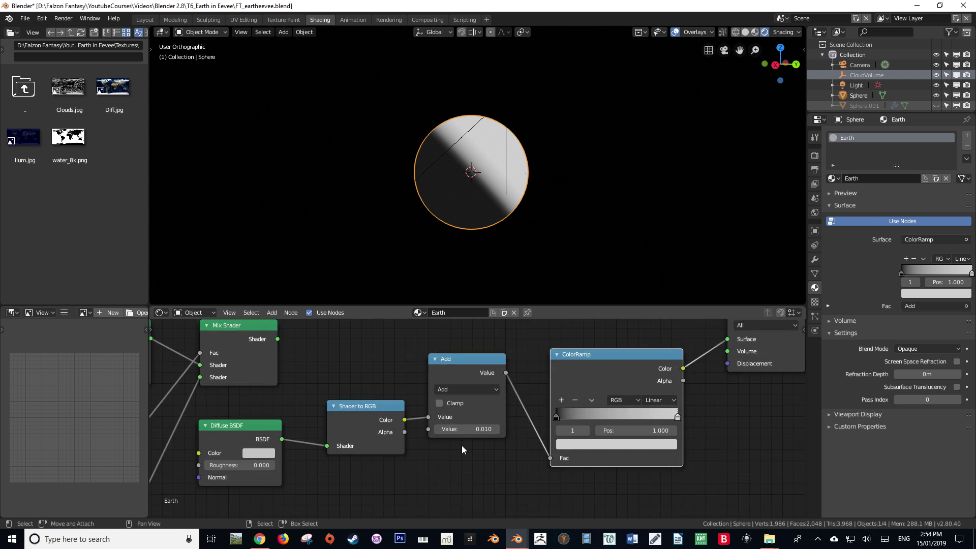
pyautogui.click(252, 454)
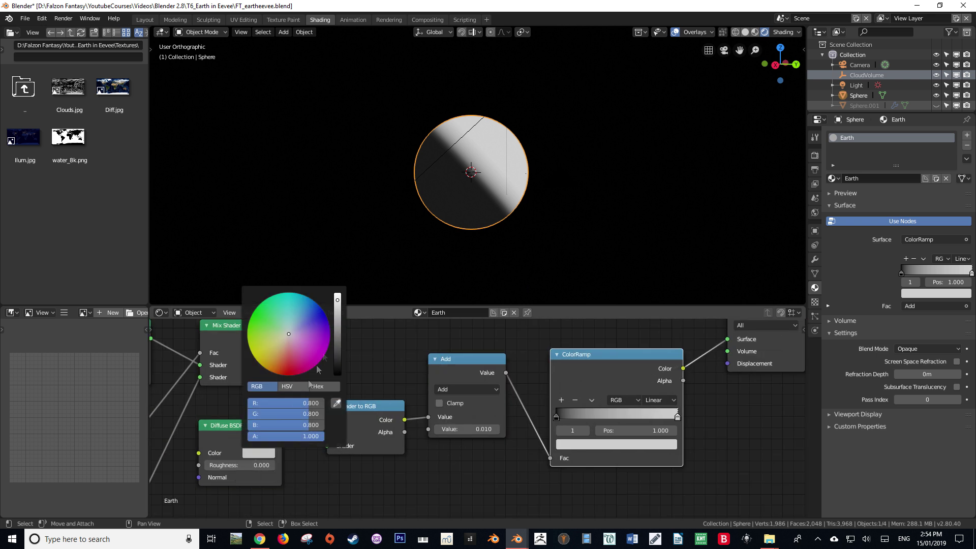
pyautogui.moveTo(338, 301); pyautogui.dragTo(337, 294)
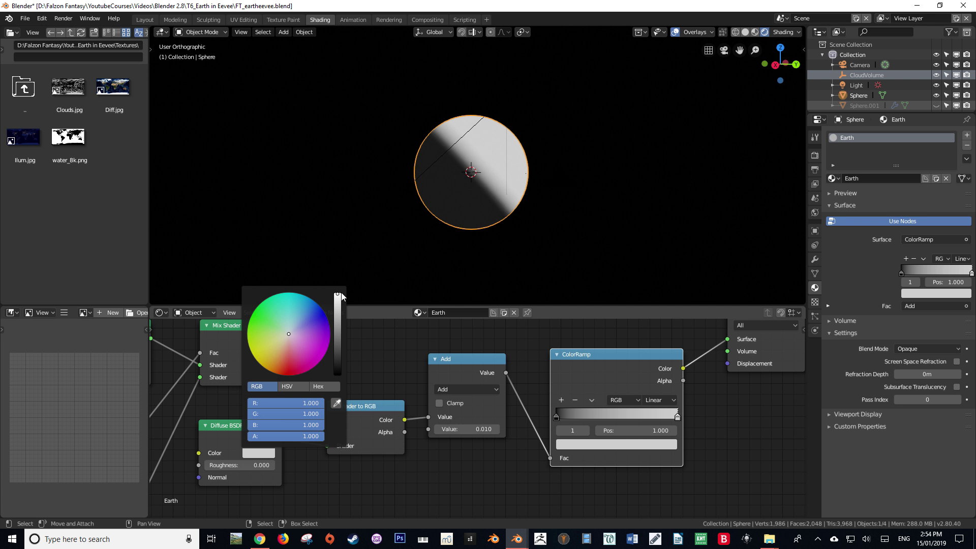
# - Examine the transition between light and dark on the sphere and the node chain that produces it
pyautogui.moveTo(505, 463); pyautogui.dragTo(440, 471, button='middle')
pyautogui.moveTo(519, 207); pyautogui.dragTo(539, 218, button='middle')
pyautogui.scroll(-4, 498, 200)
pyautogui.moveTo(485, 379); pyautogui.dragTo(412, 434, button='middle')
pyautogui.scroll(-5, 473, 255)
pyautogui.scroll(12, 475, 244)
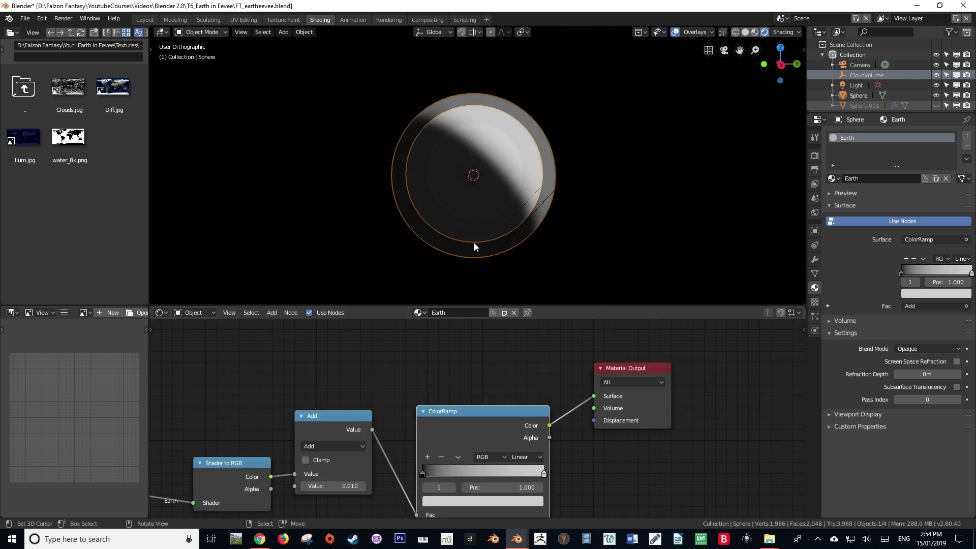
pyautogui.moveTo(447, 389); pyautogui.dragTo(635, 368, button='middle')
pyautogui.scroll(-3, 488, 417)
pyautogui.moveTo(488, 417); pyautogui.dragTo(483, 384, button='middle')
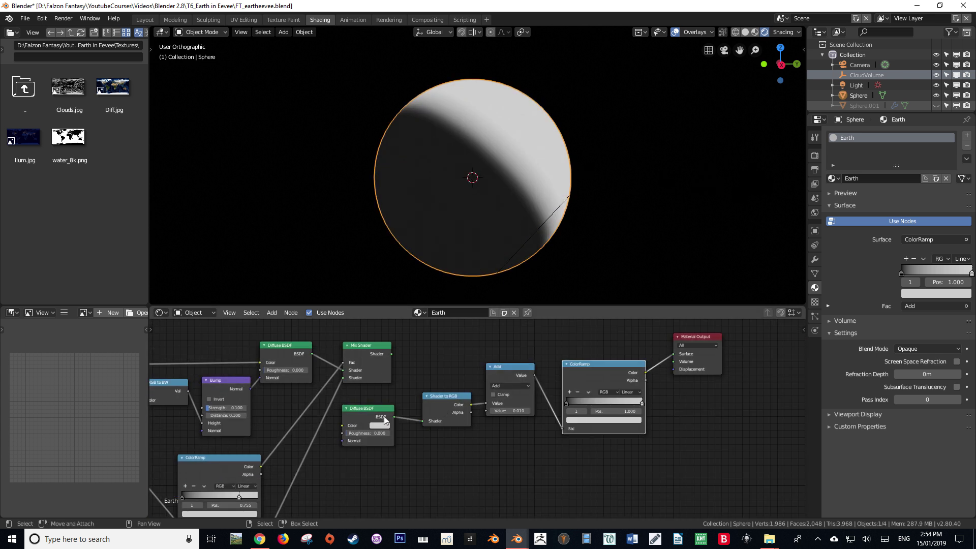
# - Arrange the mask's Diffuse BSDF, Add and ColorRamp nodes in a row with Shader to RGB
pyautogui.moveTo(359, 414); pyautogui.dragTo(361, 401)
pyautogui.click(371, 397)
pyautogui.moveTo(510, 367); pyautogui.dragTo(506, 393)
pyautogui.moveTo(602, 374); pyautogui.dragTo(592, 402)
pyautogui.moveTo(378, 402); pyautogui.dragTo(381, 402)
# - Group the mask's ColorRamp, Add, Shader to RGB and Diffuse BSDF nodes into one node group
pyautogui.click(596, 400)
pyautogui.keyDown('shift'); pyautogui.click(508, 399); pyautogui.keyUp('shift')
pyautogui.keyDown('shift'); pyautogui.click(450, 404); pyautogui.keyUp('shift')
pyautogui.keyDown('shift'); pyautogui.click(388, 405); pyautogui.keyUp('shift')
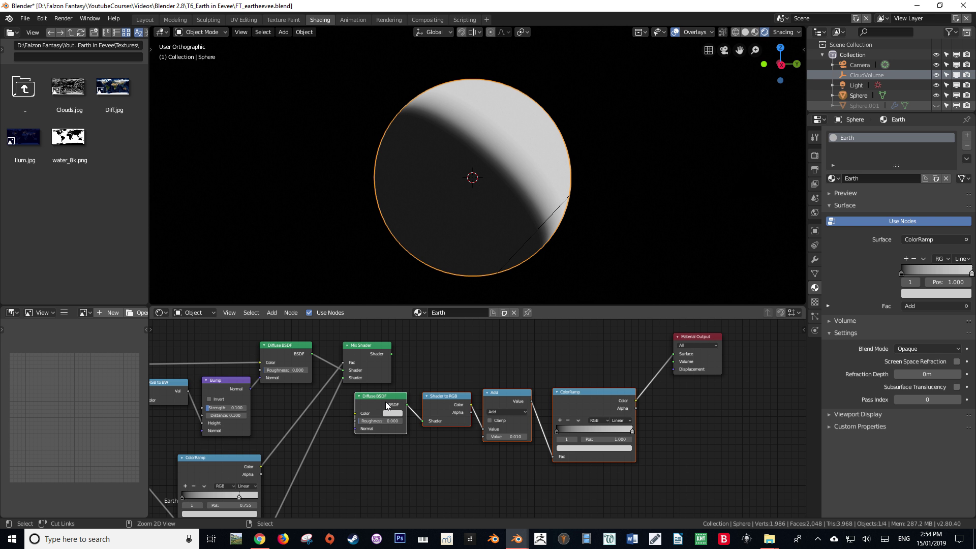
pyautogui.hotkey('ctrl', 'g')
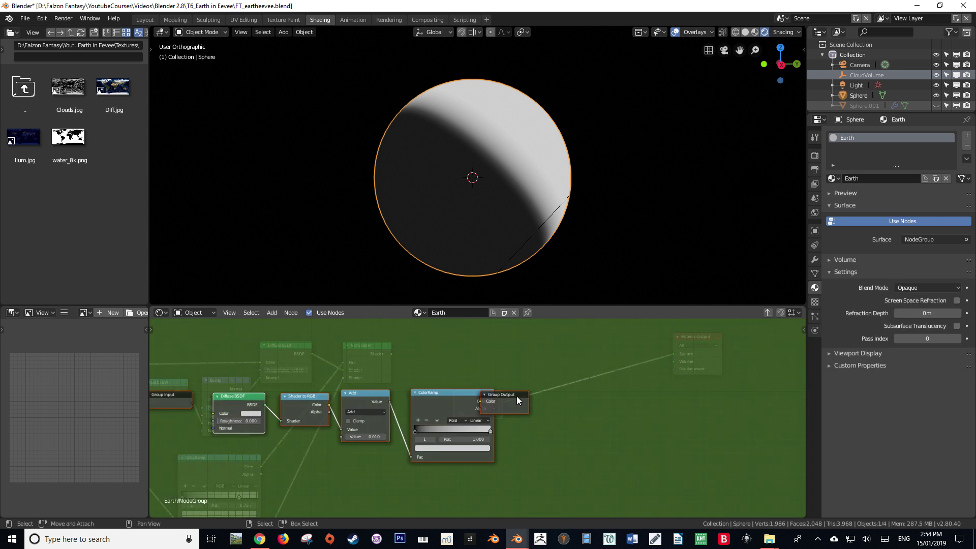
# - Move the Group Output clear of the ColorRamp, expose the Diffuse BSDF's Color as a group input, and leave the group
pyautogui.moveTo(516, 395); pyautogui.dragTo(573, 393)
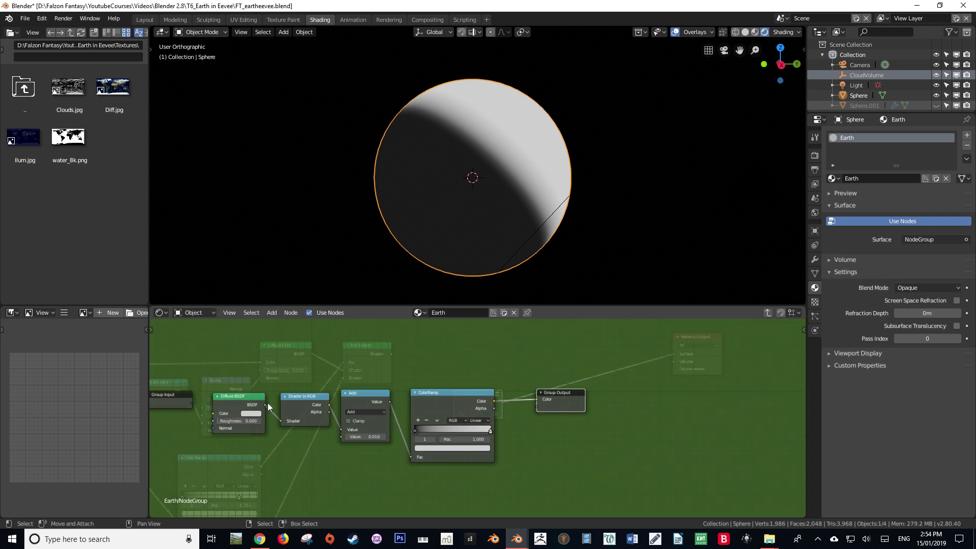
pyautogui.keyDown('ctrl'); pyautogui.hscroll(-4, 268, 407); pyautogui.keyUp('ctrl')
pyautogui.moveTo(288, 415); pyautogui.dragTo(264, 404)
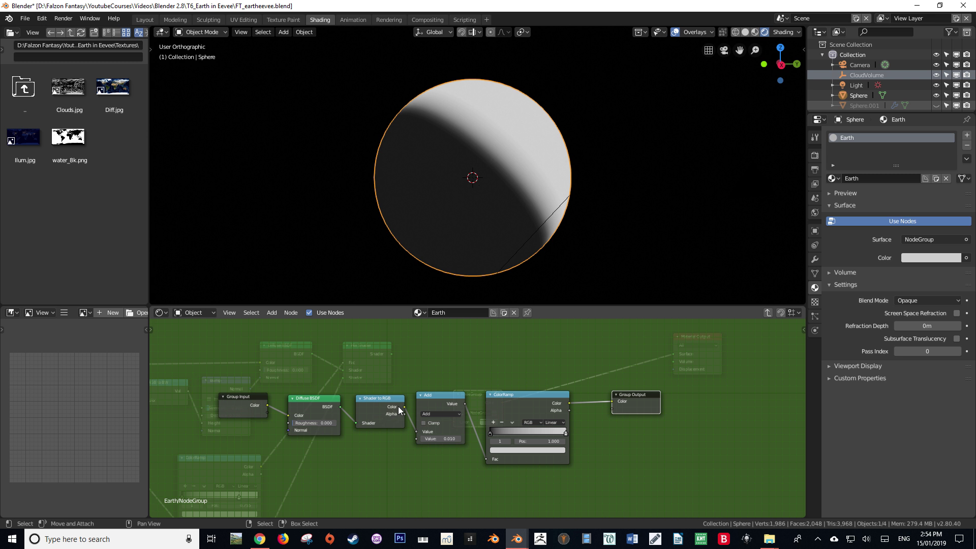
pyautogui.press('Tab')
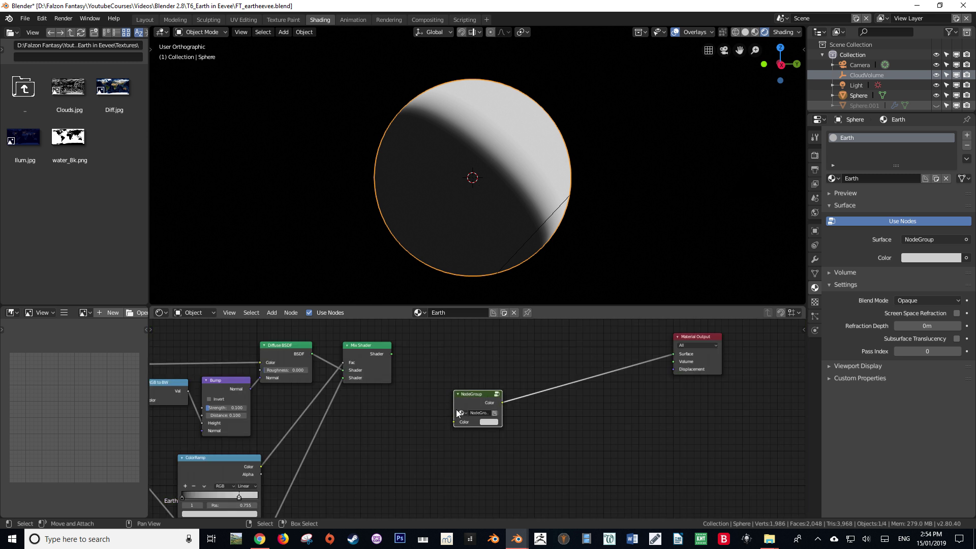
# - Set both the label and the name of the group node to Night Mask
pyautogui.press('n')
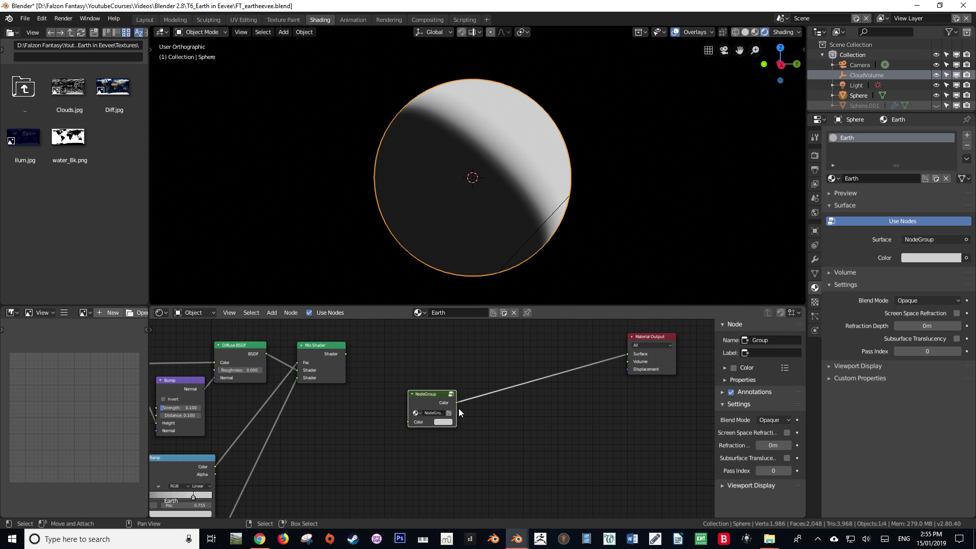
pyautogui.click(753, 352)
pyautogui.write('Night Mask')
pyautogui.press('Return')
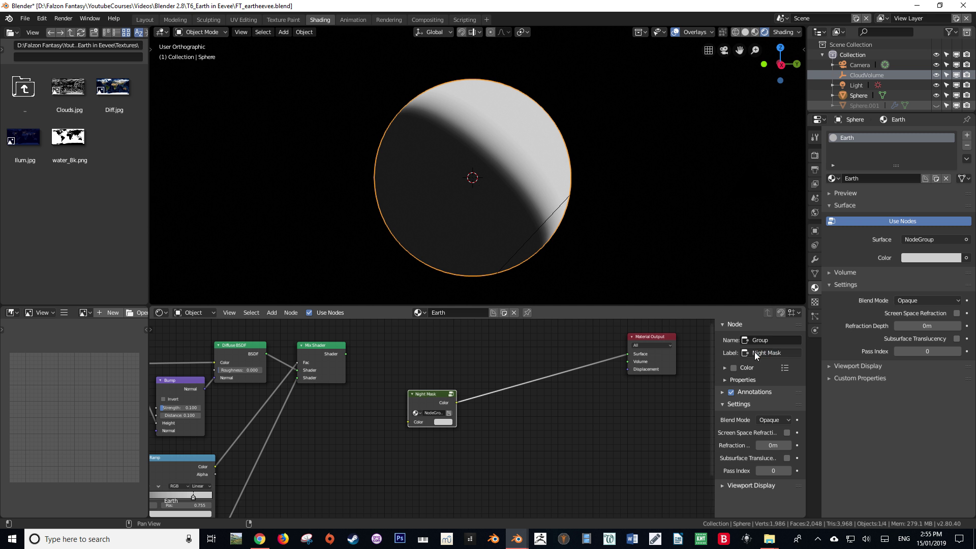
pyautogui.click(759, 342)
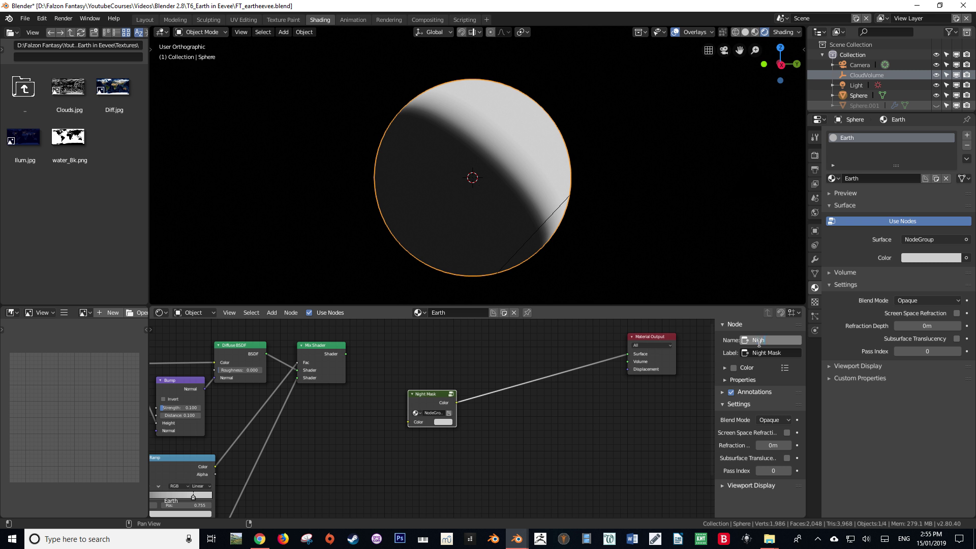
pyautogui.write('Night Mask')
pyautogui.press('Return')
# - Move the Night Mask group node directly below the Specular node
pyautogui.scroll(-1, 494, 410)
pyautogui.keyDown('shift'); pyautogui.moveTo(454, 438); pyautogui.dragTo(580, 397, button='middle'); pyautogui.keyUp('shift')
pyautogui.scroll(-2, 548, 391)
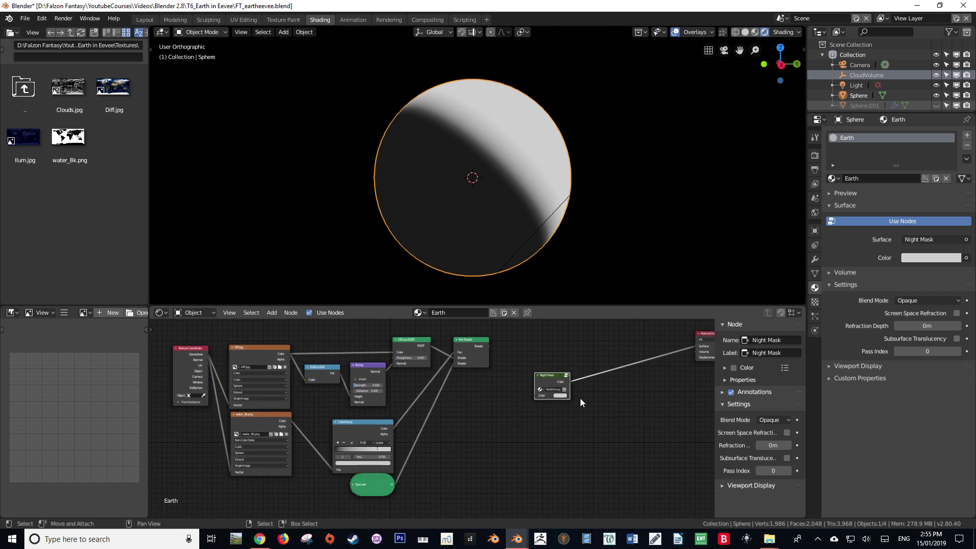
pyautogui.press('g')
pyautogui.click(411, 326)
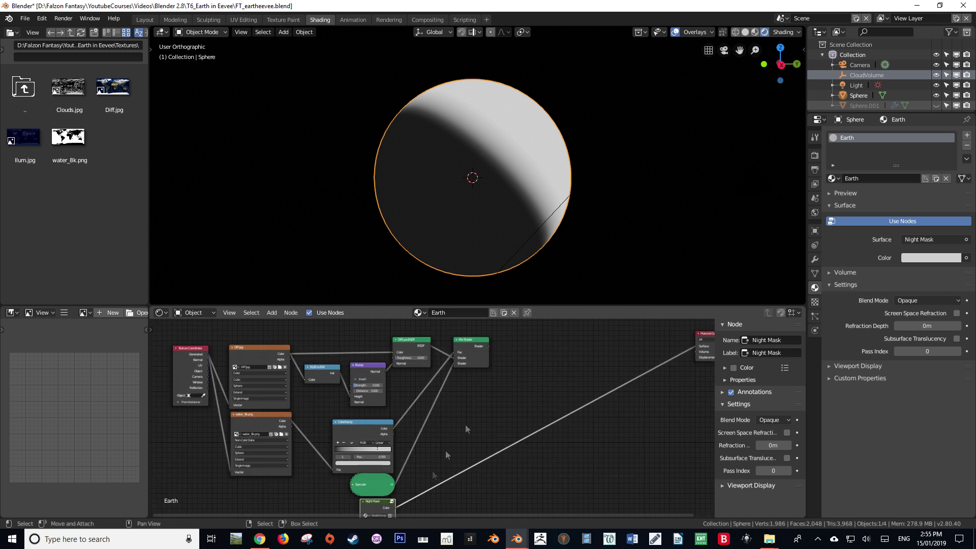
# - Reconnect the Mix Shader to the Material Output's Surface input and save the file
pyautogui.moveTo(521, 357); pyautogui.dragTo(443, 374, button='middle')
pyautogui.moveTo(410, 362); pyautogui.dragTo(618, 362)
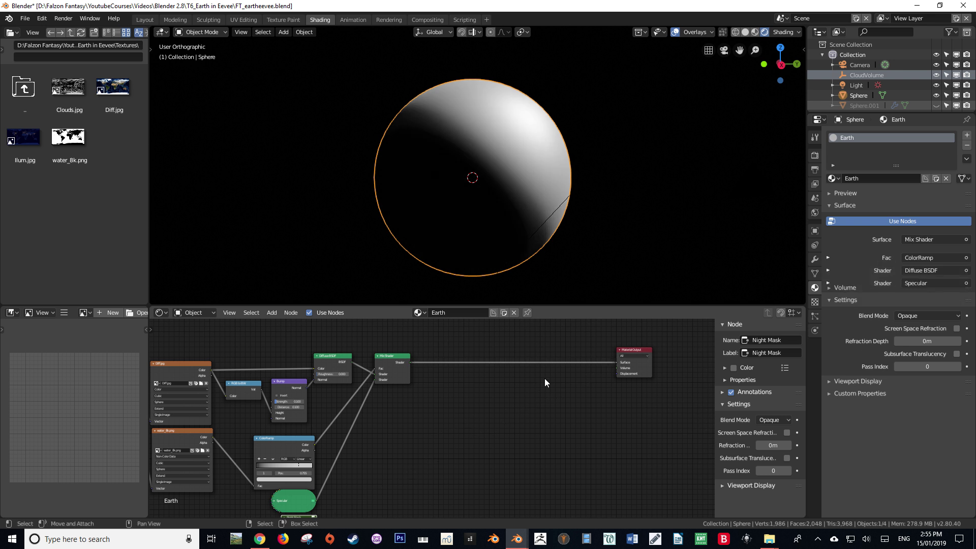
pyautogui.scroll(-1, 441, 430)
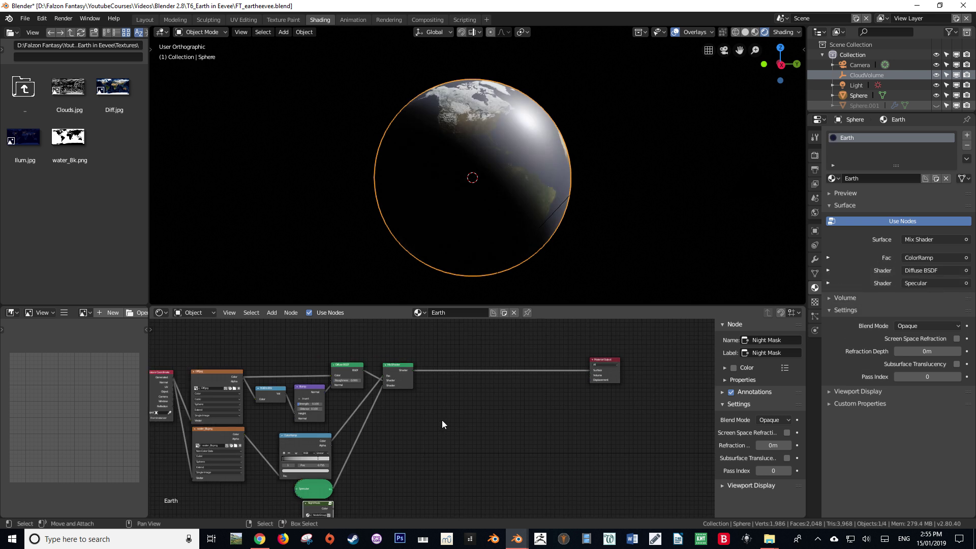
pyautogui.hotkey('ctrl', 's')
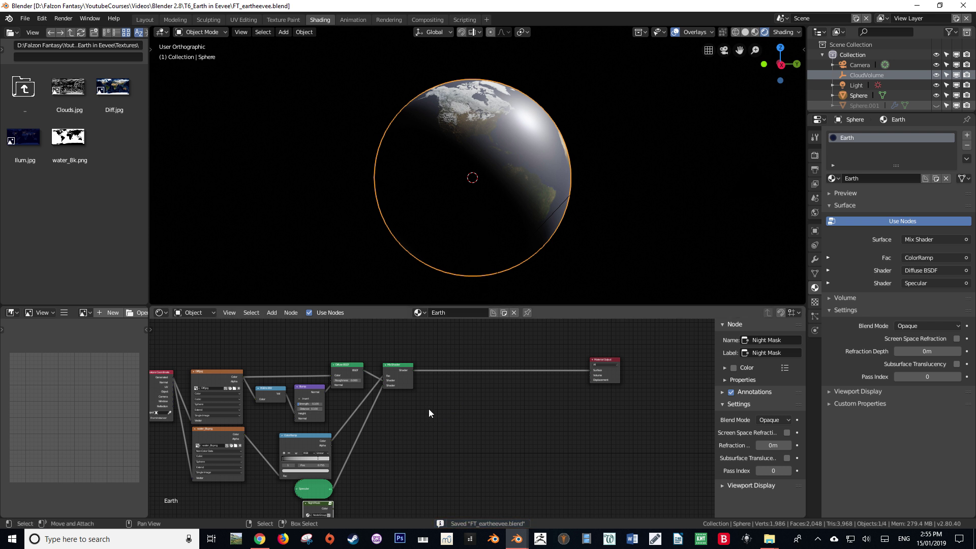
# - Add the Ilum.jpg texture to the Earth material as an image node and place it below the water_8k.png node
pyautogui.scroll(-2, 428, 409)
pyautogui.scroll(2, 428, 409)
pyautogui.moveTo(483, 397); pyautogui.dragTo(455, 418, button='middle')
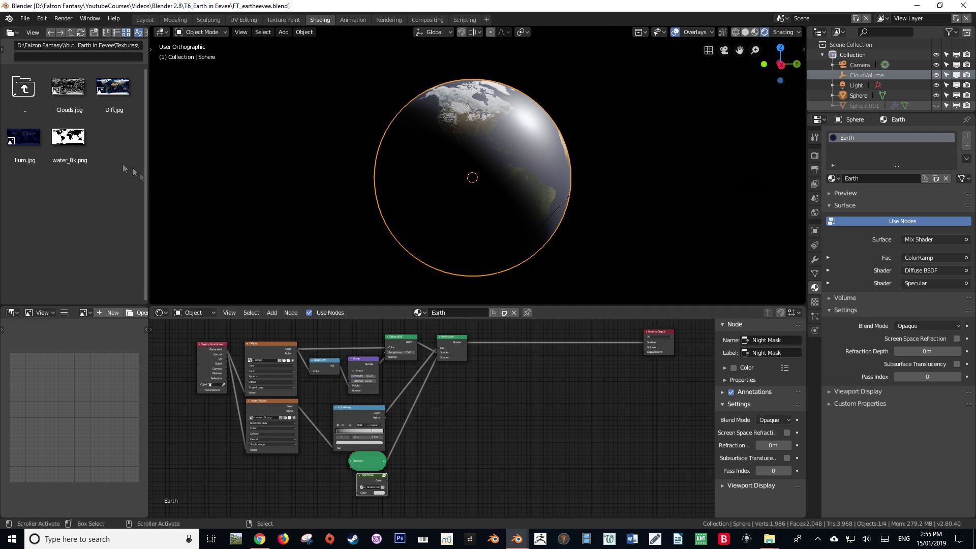
pyautogui.moveTo(10, 146)
pyautogui.mouseDown()
pyautogui.moveTo(229, 152)
pyautogui.moveTo(326, 496)
pyautogui.moveTo(304, 485)
pyautogui.mouseUp()
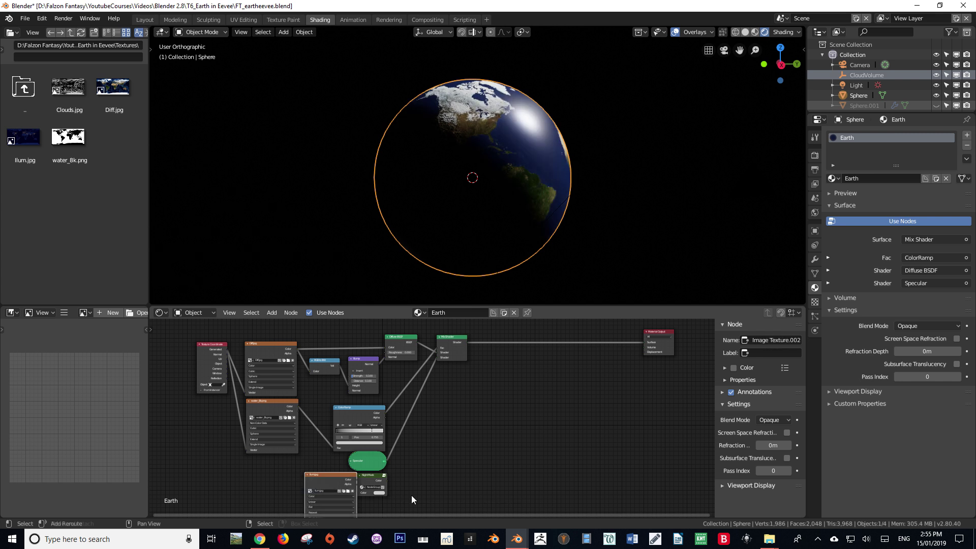
pyautogui.scroll(3, 390, 409)
pyautogui.moveTo(474, 451); pyautogui.dragTo(374, 441)
pyautogui.scroll(-2, 367, 385)
# - Move the Texture Coordinate node lower and link its Generated output to the Ilum.jpg node's Vector input
pyautogui.moveTo(368, 330); pyautogui.dragTo(340, 418)
pyautogui.moveTo(340, 418); pyautogui.dragTo(363, 354, button='middle')
pyautogui.moveTo(363, 350); pyautogui.dragTo(416, 464)
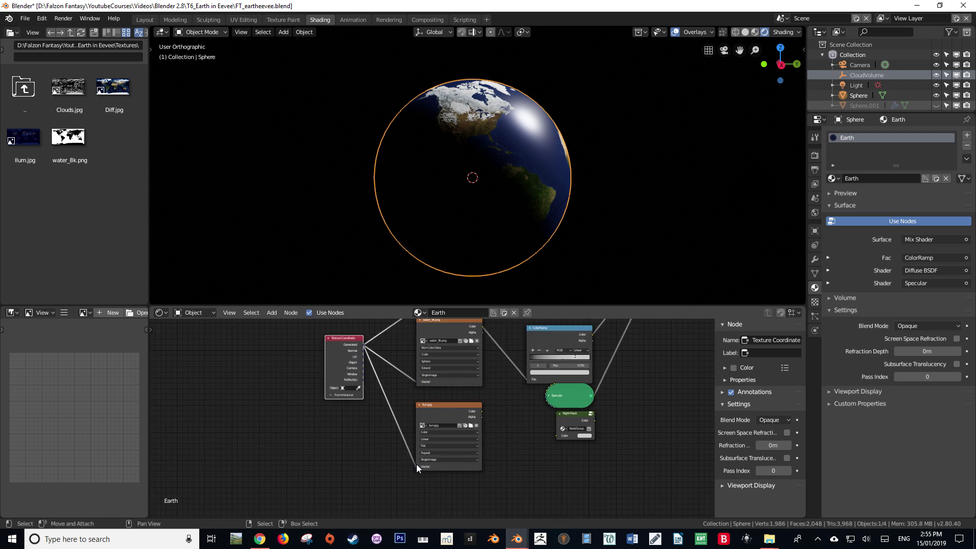
# - Set the Ilum.jpg node to Cubic interpolation, Sphere projection and Extend extension
pyautogui.scroll(3, 494, 437)
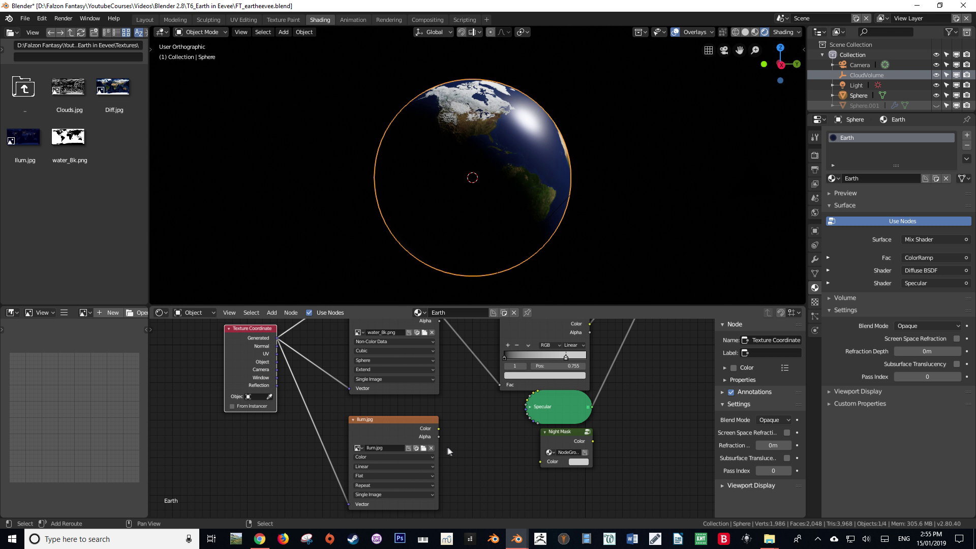
pyautogui.click(375, 466)
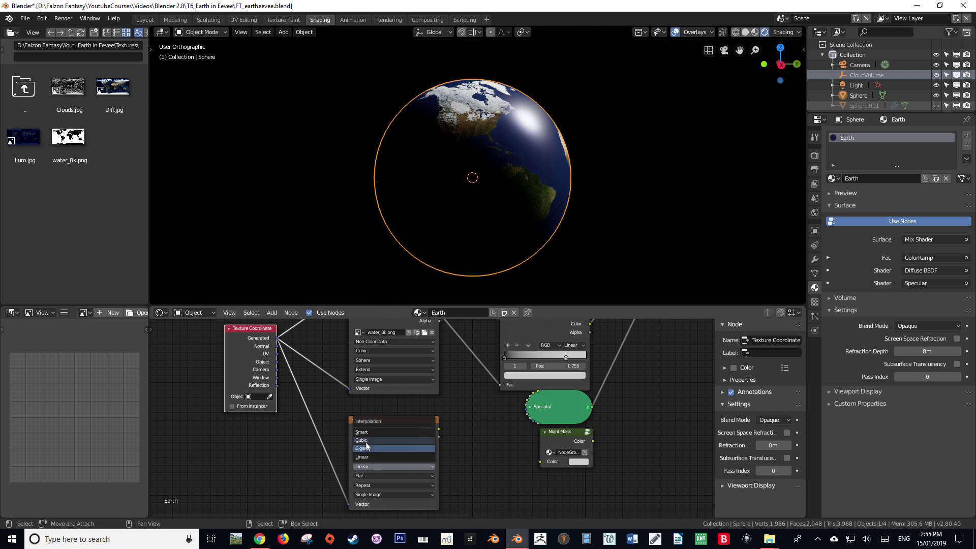
pyautogui.click(366, 447)
pyautogui.click(376, 475)
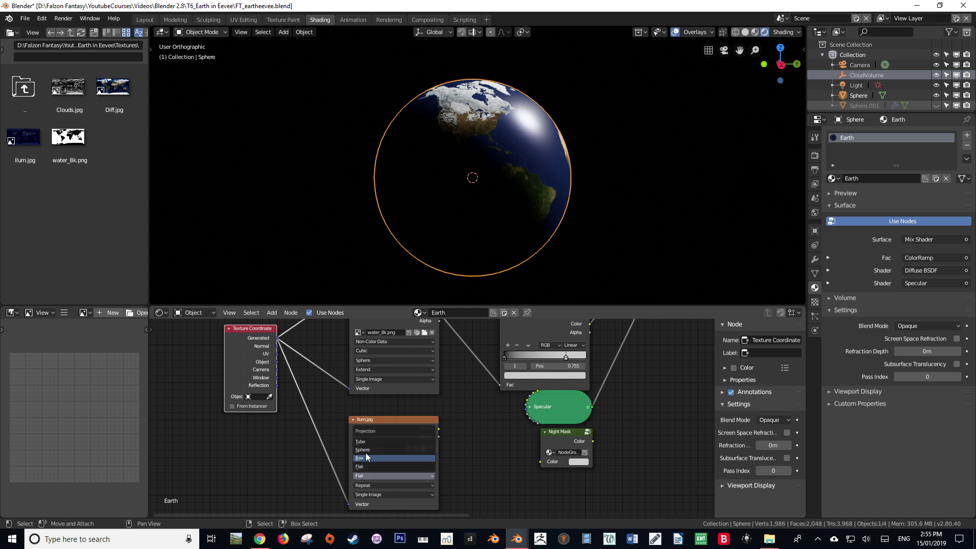
pyautogui.click(366, 457)
pyautogui.click(377, 486)
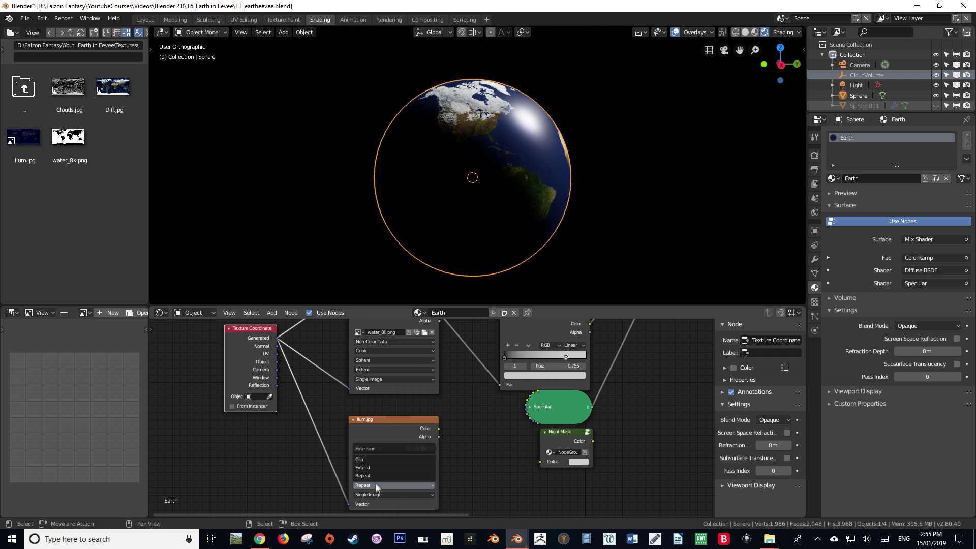
pyautogui.click(373, 467)
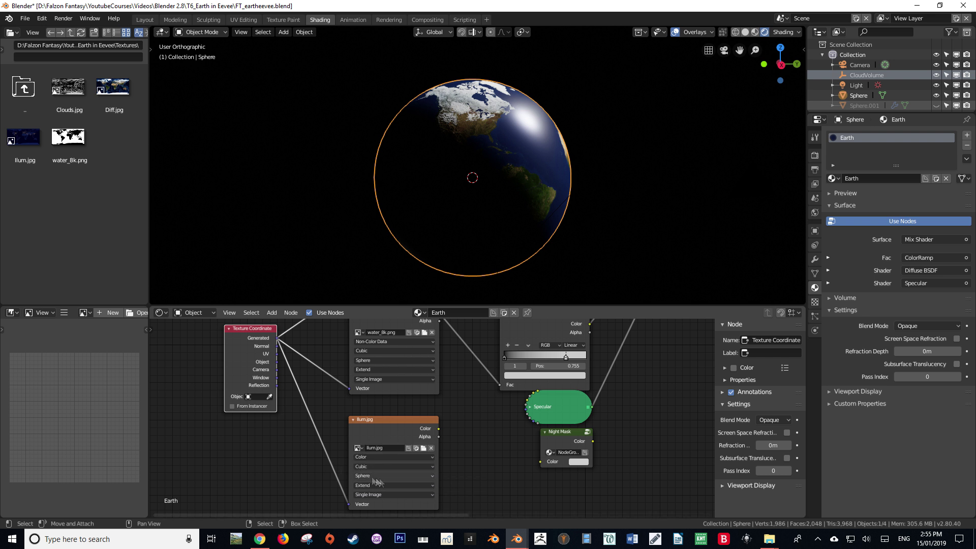
# - Link the Ilum.jpg node's Color output directly to the Material Output's Surface input to preview the night lights
pyautogui.scroll(-1, 452, 465)
pyautogui.moveTo(452, 464); pyautogui.dragTo(367, 463, button='middle')
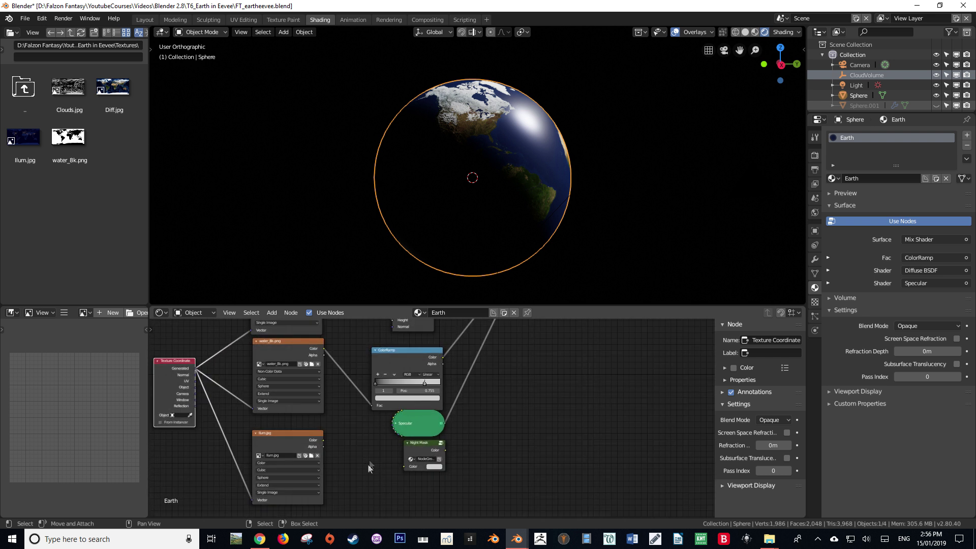
pyautogui.scroll(-2, 405, 434)
pyautogui.moveTo(405, 433); pyautogui.dragTo(342, 461, button='middle')
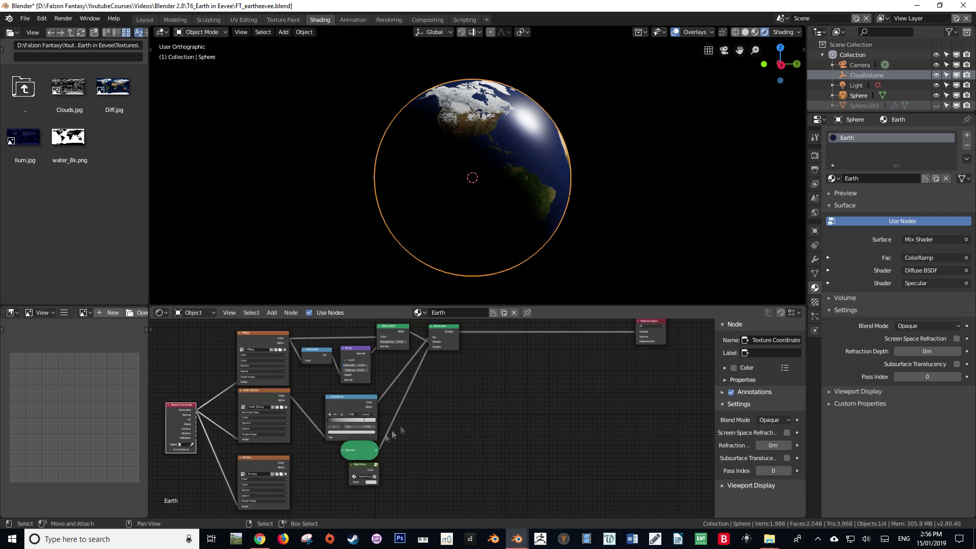
pyautogui.moveTo(291, 462)
pyautogui.mouseDown()
pyautogui.moveTo(426, 418)
pyautogui.moveTo(609, 330)
pyautogui.moveTo(640, 335)
pyautogui.mouseUp()
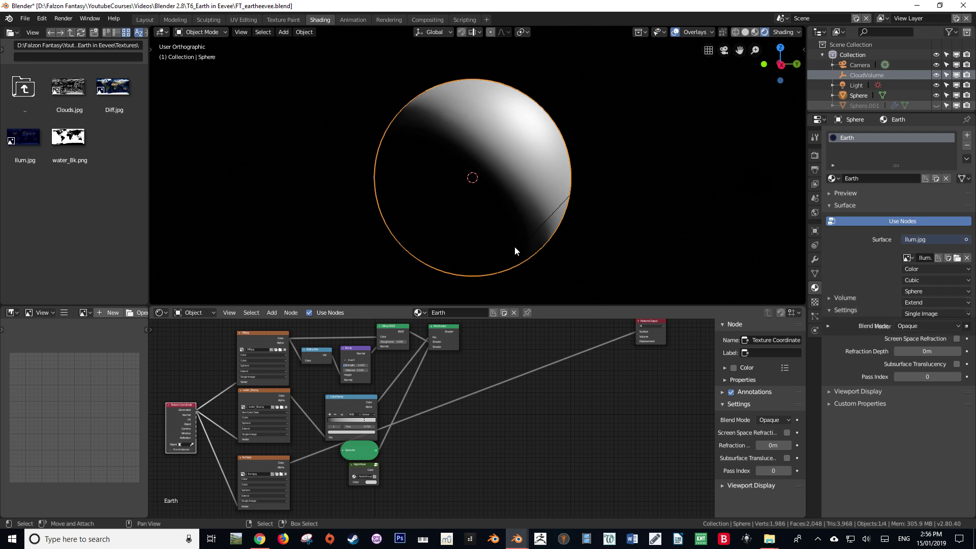
pyautogui.moveTo(499, 274); pyautogui.dragTo(468, 240, button='middle')
pyautogui.scroll(4, 529, 224)
# - Insert an Emission node on the link between Ilum.jpg and the Material Output and place it lower, near the Night Mask node's level
pyautogui.hotkey('shift', 'a')
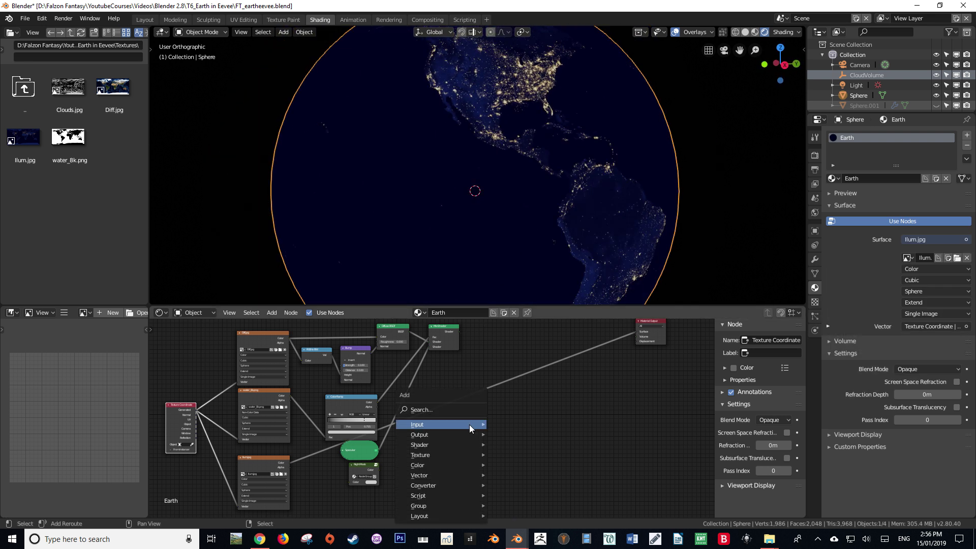
pyautogui.click(469, 425)
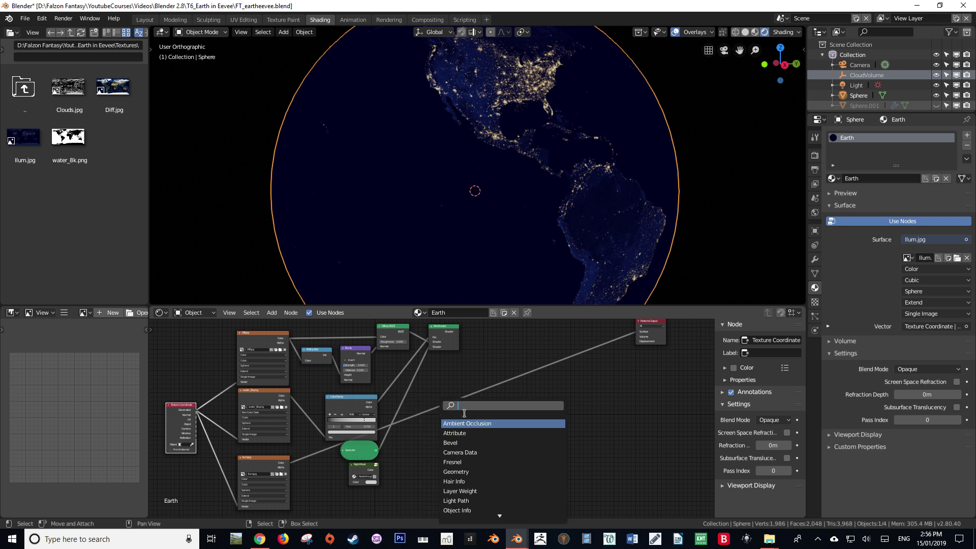
pyautogui.write('em')
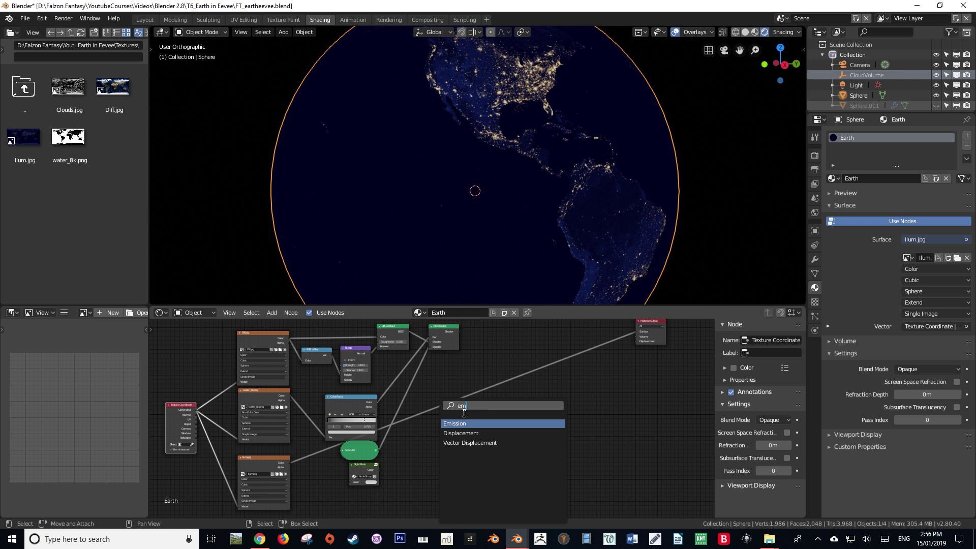
pyautogui.press('Return')
pyautogui.click(500, 380)
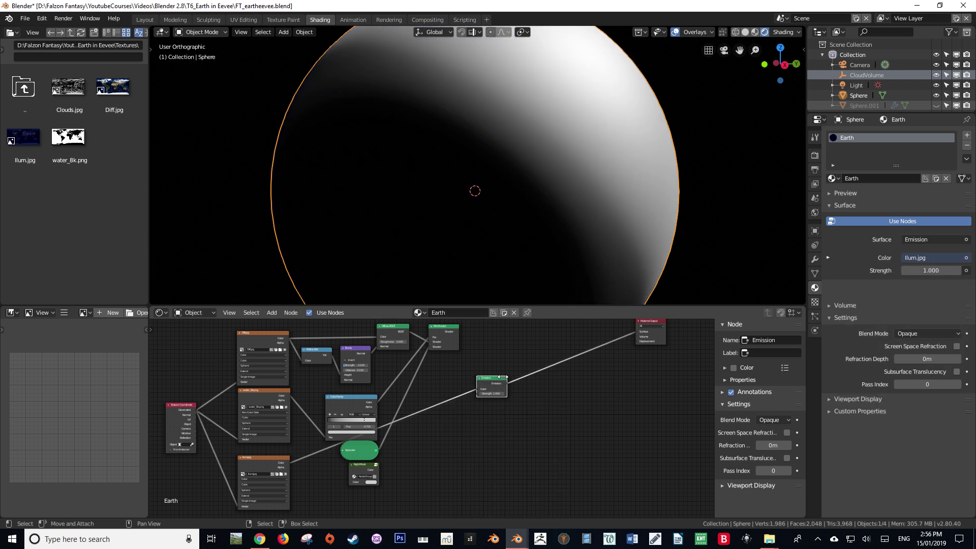
pyautogui.scroll(1, 503, 380)
pyautogui.moveTo(504, 380); pyautogui.dragTo(505, 435)
# - Insert an RGB Curves node on the link between the Ilum.jpg and Emission nodes
pyautogui.scroll(-3, 572, 140)
pyautogui.moveTo(572, 140); pyautogui.dragTo(541, 173, button='middle')
pyautogui.scroll(3, 543, 170)
pyautogui.hotkey('shift', 'a')
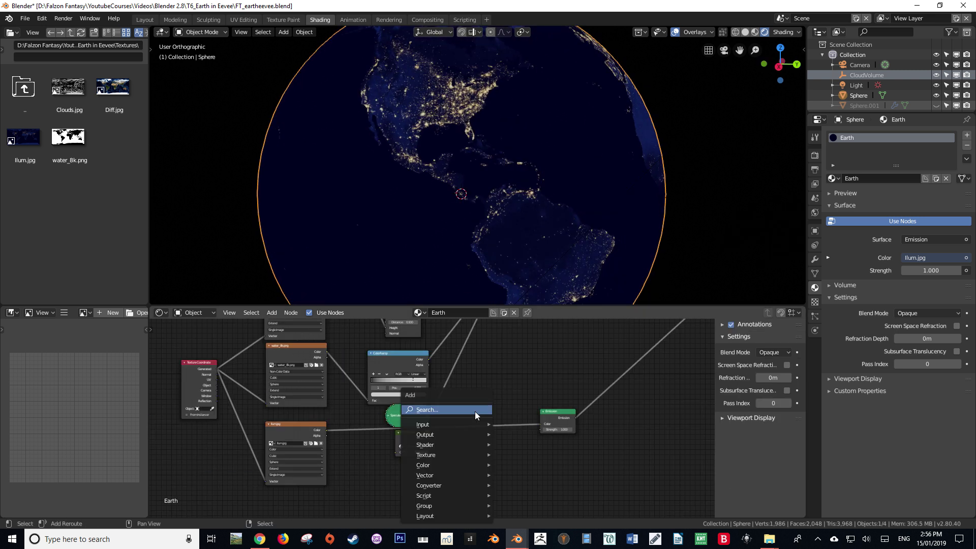
pyautogui.click(474, 410)
pyautogui.write('rb')
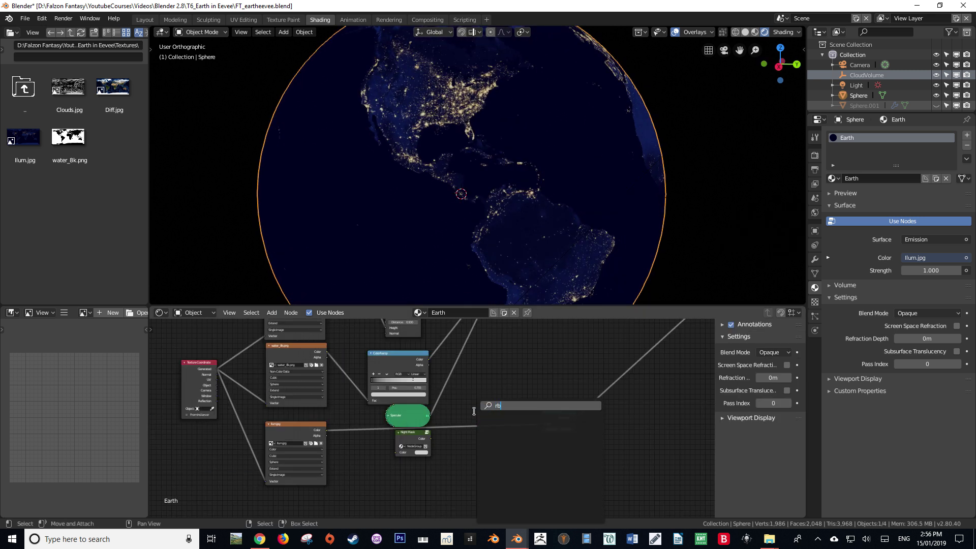
pyautogui.press('BackSpace')
pyautogui.write('g')
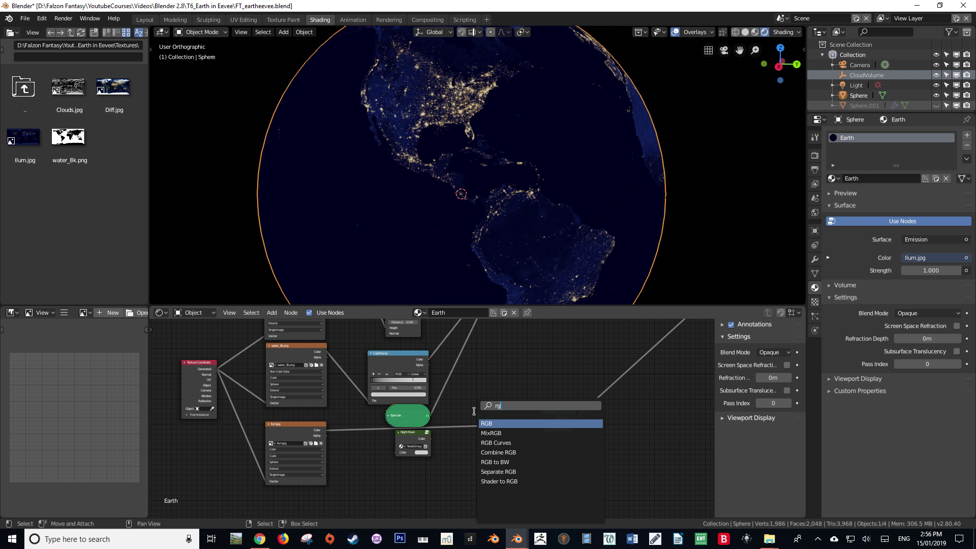
pyautogui.press('Down')
pyautogui.press('Down')
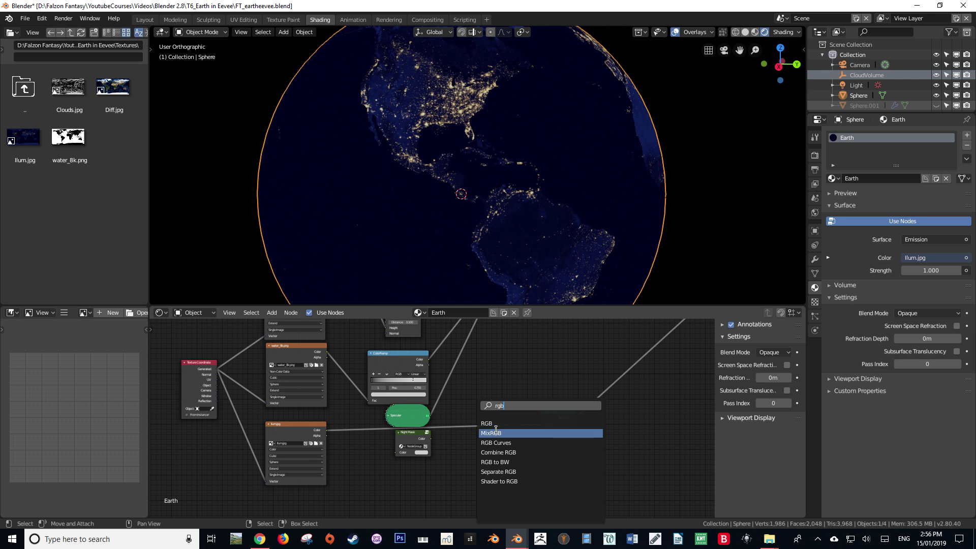
pyautogui.press('Return')
pyautogui.click(455, 396)
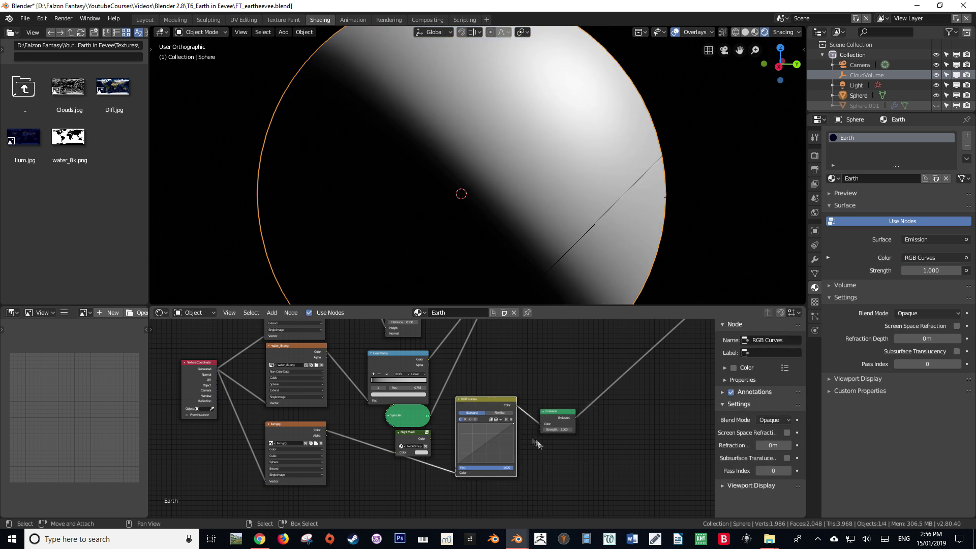
# - Shift the lower end point of the RGB Curves combined curve to about X 0.073, Y 0.006 to darken the blue background
pyautogui.scroll(3, 540, 442)
pyautogui.scroll(2, 481, 213)
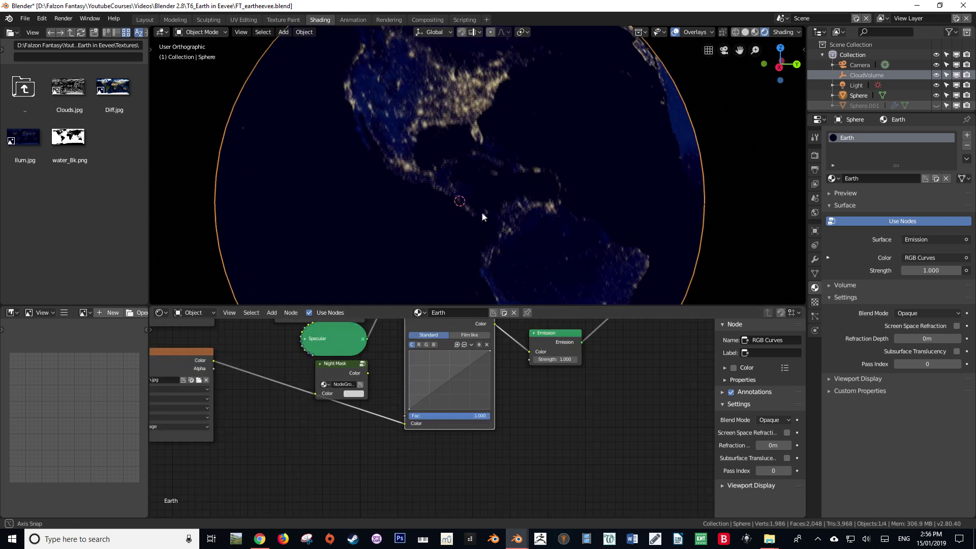
pyautogui.press('KP_Decimal')
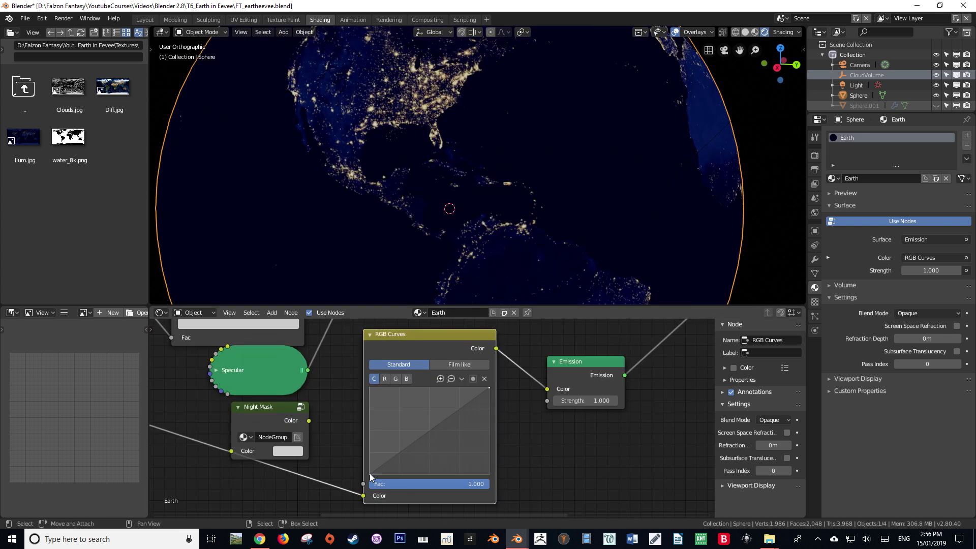
pyautogui.click(370, 474)
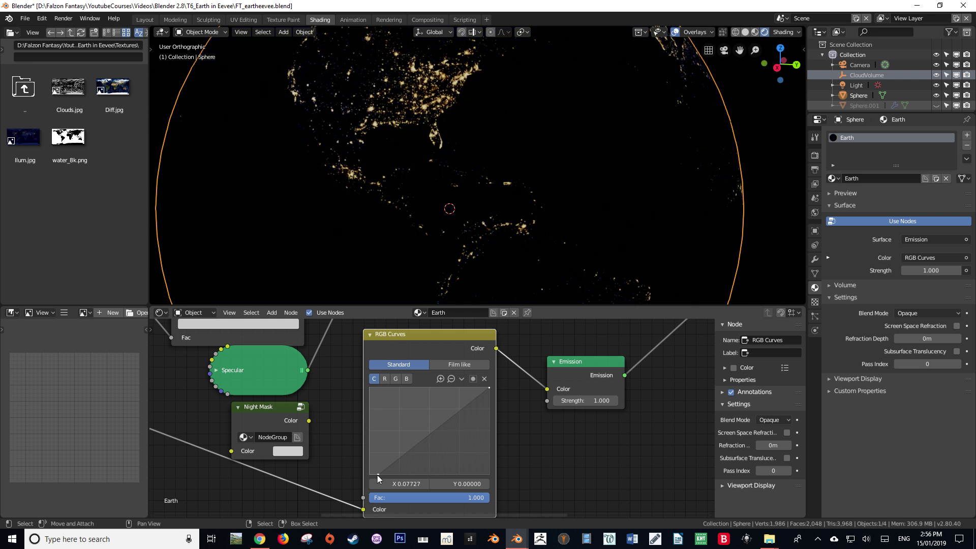
pyautogui.moveTo(376, 474); pyautogui.dragTo(377, 474)
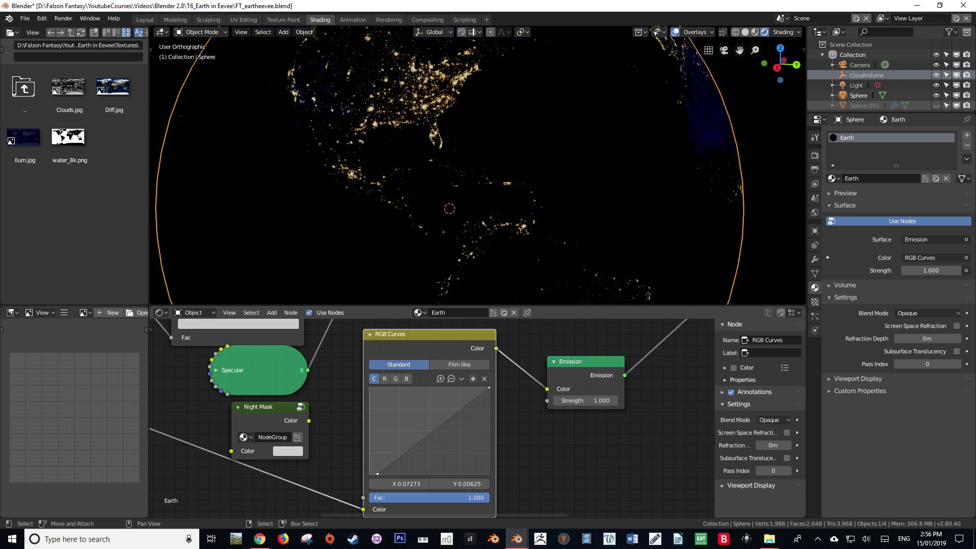
# - Examine the city lights on the globe up close and from a distance
pyautogui.scroll(-3, 432, 209)
pyautogui.moveTo(436, 209); pyautogui.dragTo(428, 184, button='middle')
pyautogui.scroll(6, 429, 185)
pyautogui.keyDown('shift'); pyautogui.moveTo(543, 163); pyautogui.dragTo(508, 275, button='middle'); pyautogui.keyUp('shift')
pyautogui.moveTo(510, 224); pyautogui.dragTo(427, 274, button='middle')
pyautogui.scroll(-4, 470, 237)
pyautogui.scroll(-3, 471, 241)
pyautogui.scroll(-6, 427, 274)
pyautogui.scroll(-2, 407, 412)
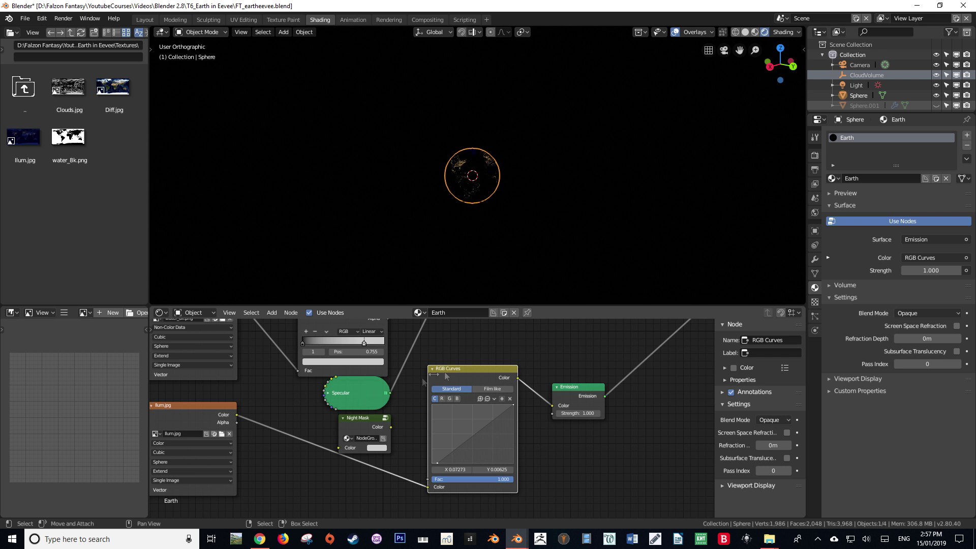
# - Move the RGB Curves node lower and place the Night Mask group just above it
pyautogui.moveTo(470, 373); pyautogui.dragTo(453, 400)
pyautogui.click(454, 399)
pyautogui.moveTo(454, 400); pyautogui.dragTo(414, 450, button='middle')
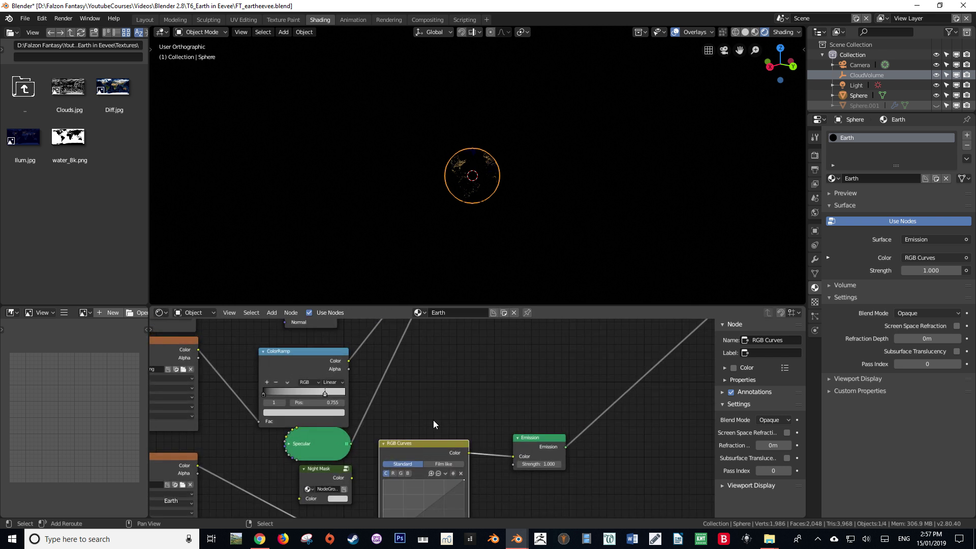
pyautogui.click(328, 473)
pyautogui.moveTo(327, 473); pyautogui.dragTo(443, 395)
pyautogui.moveTo(514, 359); pyautogui.dragTo(377, 436, button='middle')
pyautogui.scroll(-3, 435, 394)
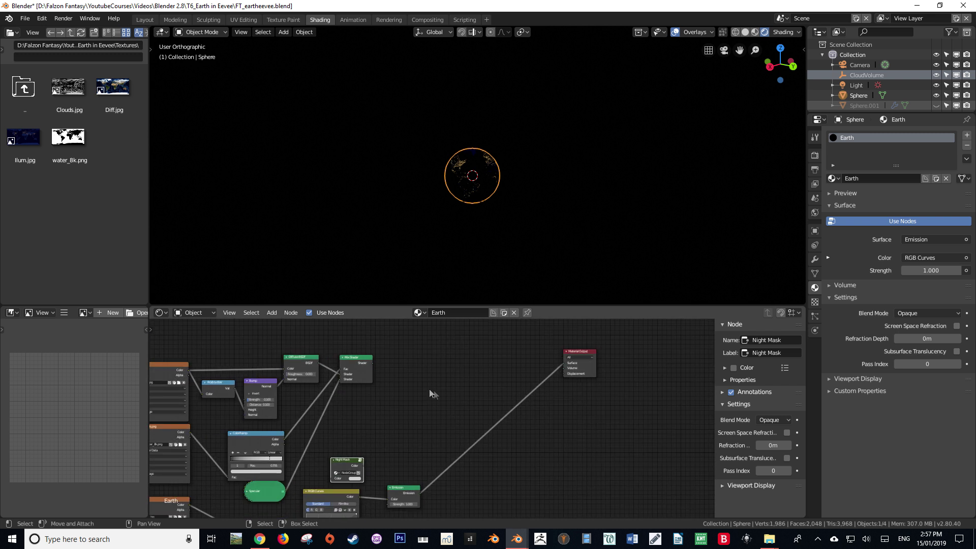
# - Link the Mix Shader's output back to the Material Output's Surface input and save the file
pyautogui.moveTo(388, 391); pyautogui.dragTo(465, 379, button='middle')
pyautogui.moveTo(444, 350); pyautogui.dragTo(642, 355)
pyautogui.hotkey('ctrl', 's')
# - Insert a second Mix Shader on the link between the existing Mix Shader and the Material Output
pyautogui.moveTo(490, 378); pyautogui.dragTo(498, 361, button='middle')
pyautogui.hotkey('shift', 'a')
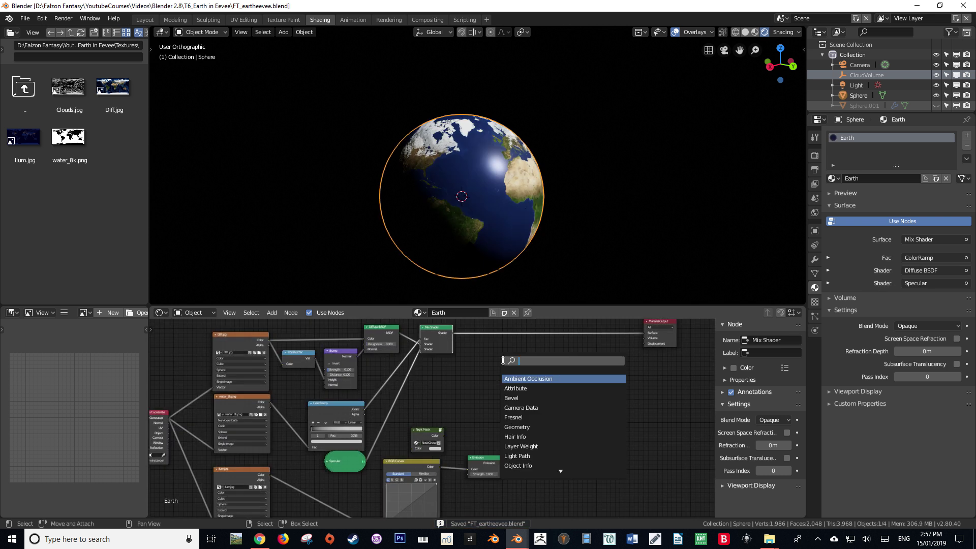
pyautogui.write('mix')
pyautogui.press('Return')
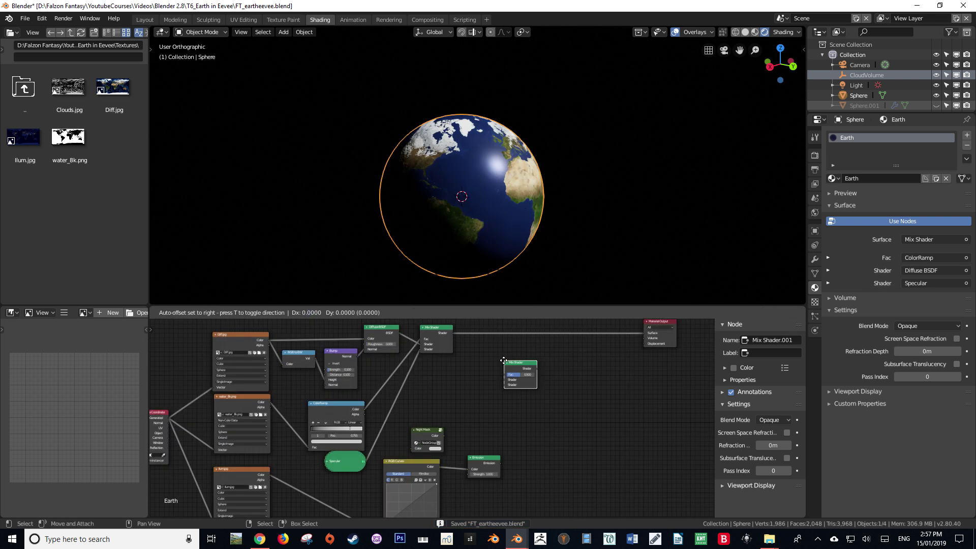
pyautogui.click(536, 330)
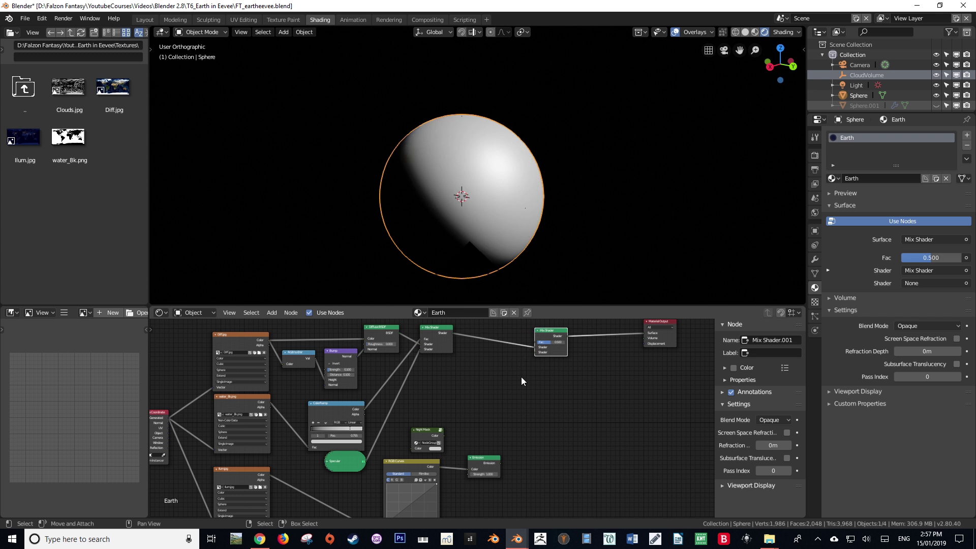
pyautogui.scroll(2, 521, 377)
pyautogui.moveTo(461, 427); pyautogui.dragTo(532, 347, button='middle')
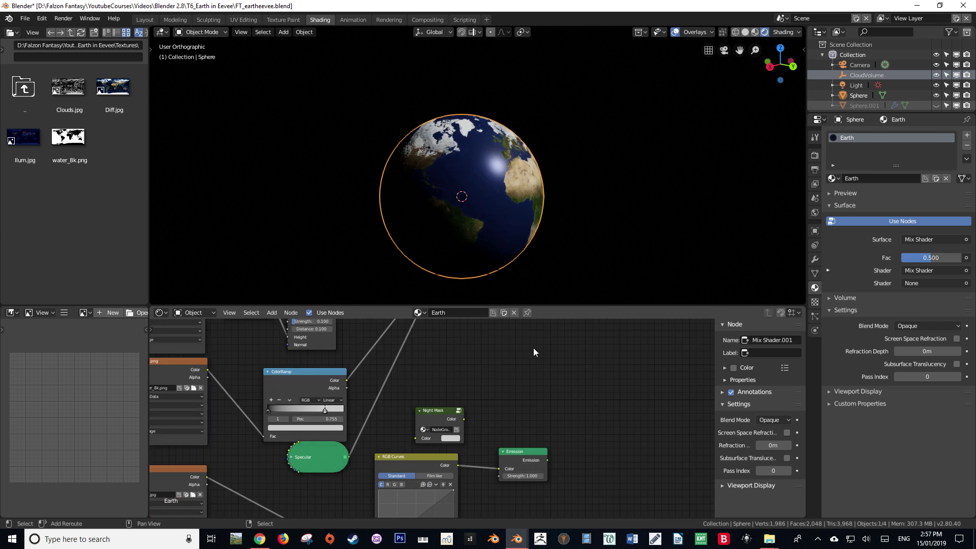
# - Link the Emission node's output to the new Mix Shader's second Shader input
pyautogui.scroll(-3, 507, 442)
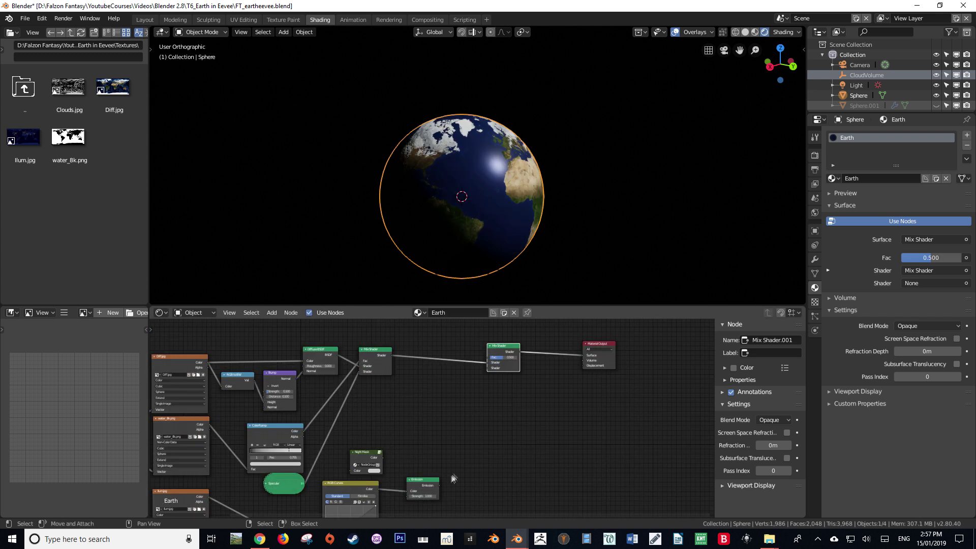
pyautogui.moveTo(440, 484); pyautogui.dragTo(489, 368)
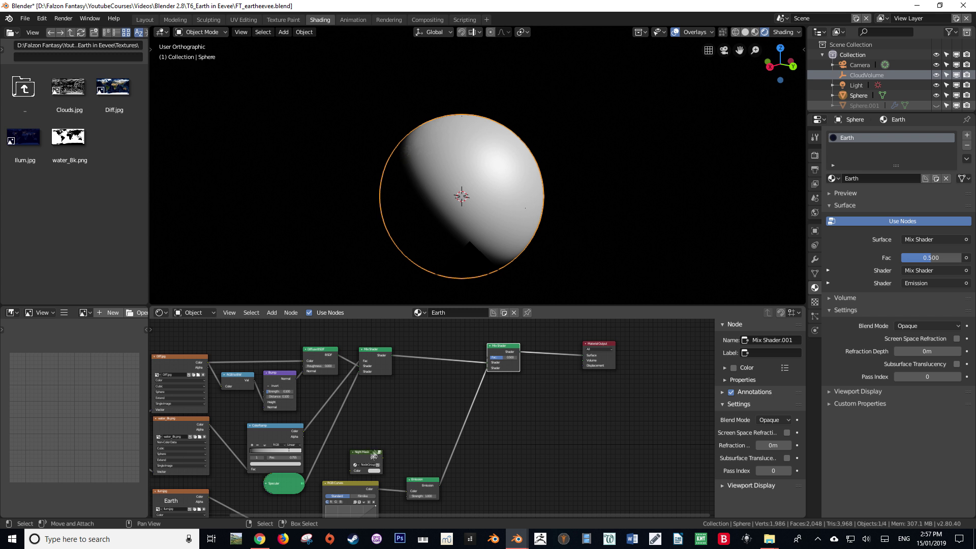
pyautogui.moveTo(428, 232); pyautogui.dragTo(343, 203, button='middle')
pyautogui.scroll(6, 495, 200)
pyautogui.scroll(5, 373, 205)
pyautogui.moveTo(423, 201); pyautogui.dragTo(469, 332, button='middle')
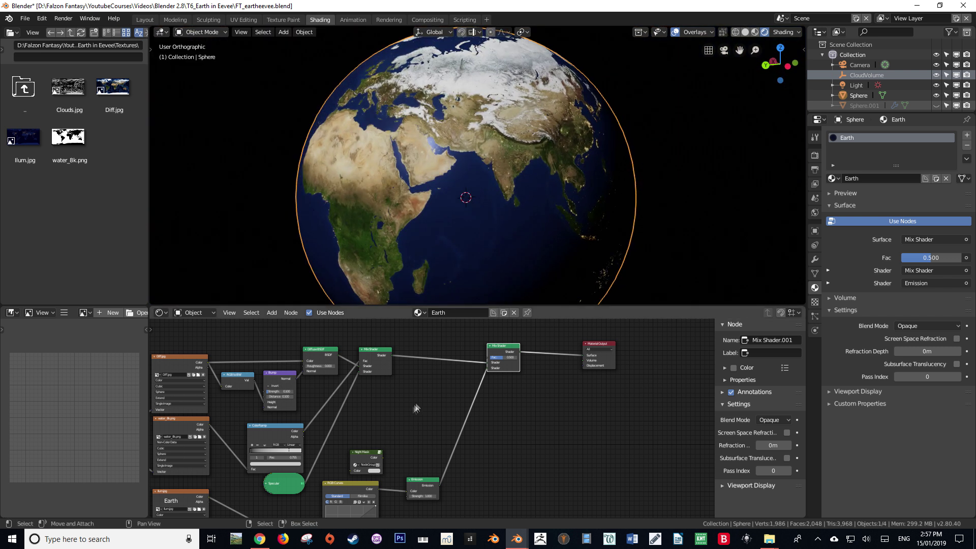
# - Move the Night Mask group above the first Mix Shader and link its Color output to the second Mix Shader's Fac input
pyautogui.moveTo(372, 452); pyautogui.dragTo(382, 331)
pyautogui.moveTo(402, 426); pyautogui.dragTo(410, 386, button='middle')
pyautogui.scroll(3, 411, 385)
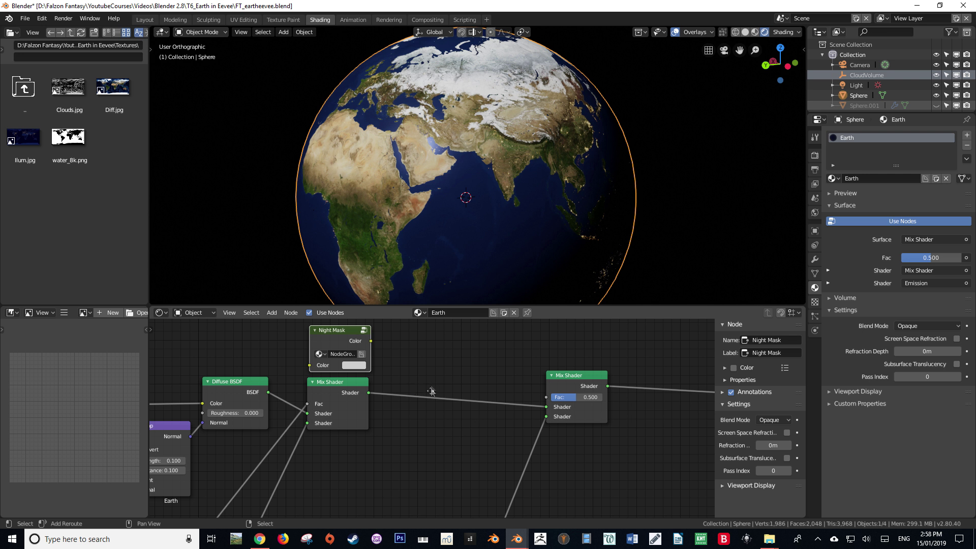
pyautogui.moveTo(297, 411); pyautogui.dragTo(474, 469)
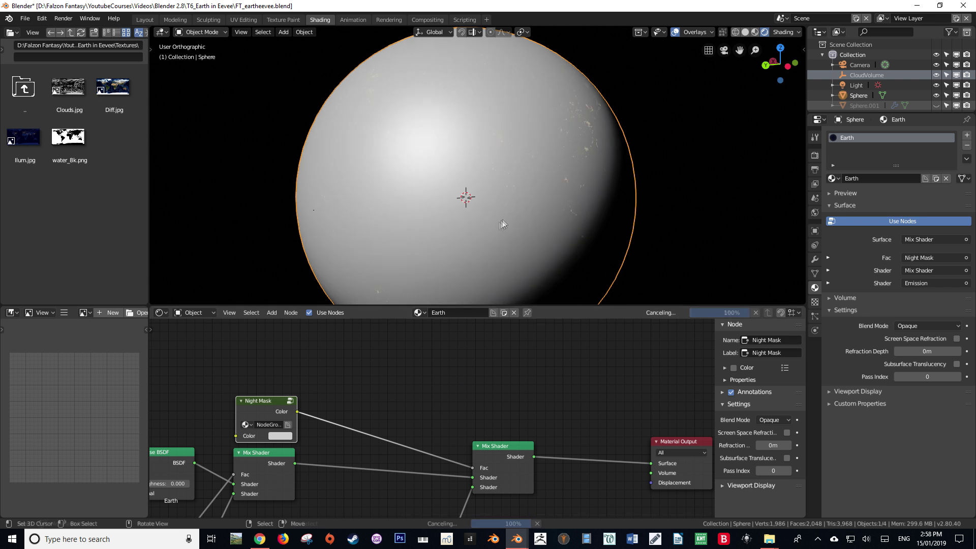
pyautogui.moveTo(537, 200)
pyautogui.mouseDown(button='middle')
pyautogui.moveTo(491, 219)
pyautogui.moveTo(455, 197)
pyautogui.moveTo(405, 192)
pyautogui.moveTo(315, 218)
pyautogui.mouseUp(button='middle')
pyautogui.scroll(-6, 356, 213)
pyautogui.moveTo(387, 208); pyautogui.dragTo(443, 218, button='middle')
pyautogui.scroll(5, 415, 202)
pyautogui.scroll(-2, 468, 211)
pyautogui.scroll(5, 477, 203)
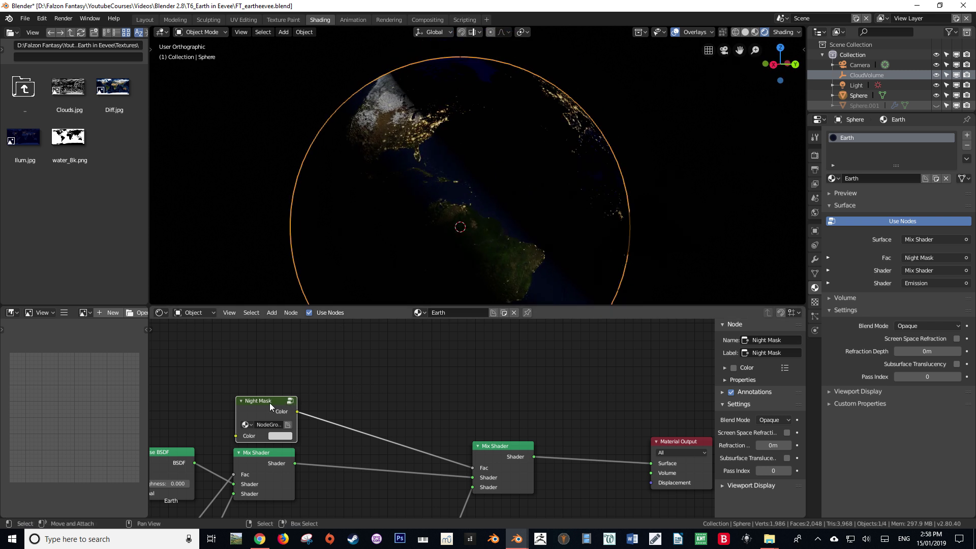
# - Open the Night Mask group and reverse its ColorRamp, with the white stop at the start and the black stop at position 0.386
pyautogui.press('Tab')
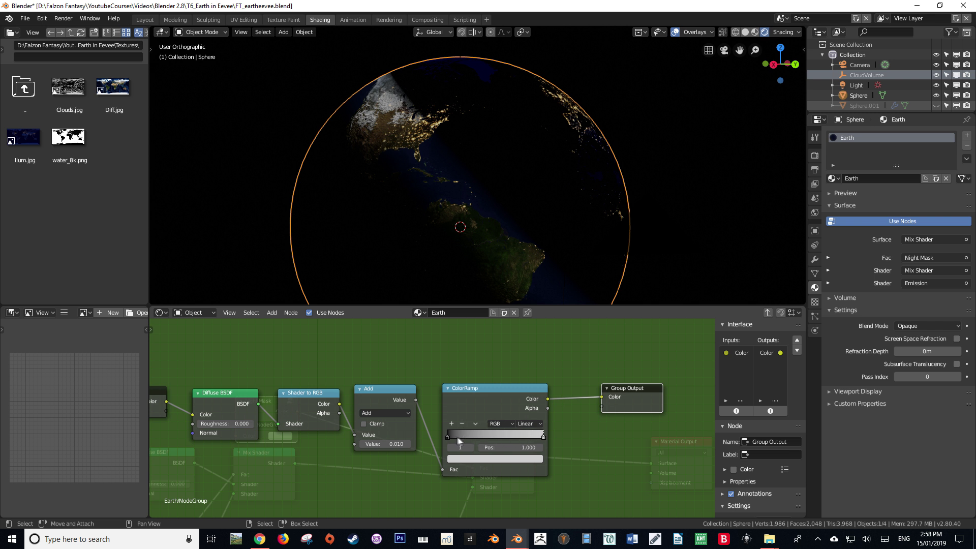
pyautogui.moveTo(543, 436); pyautogui.dragTo(397, 436)
pyautogui.moveTo(515, 438); pyautogui.dragTo(491, 439)
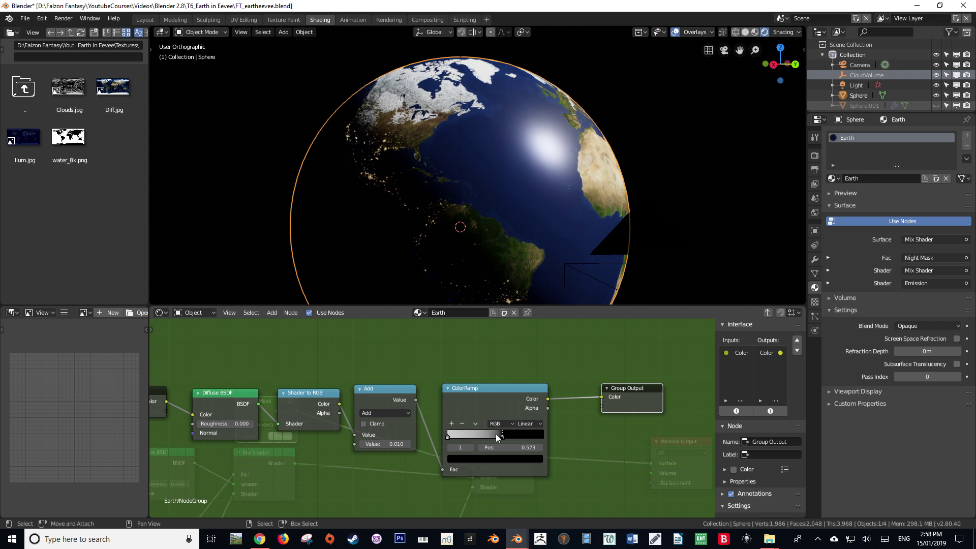
pyautogui.moveTo(471, 439); pyautogui.dragTo(484, 435)
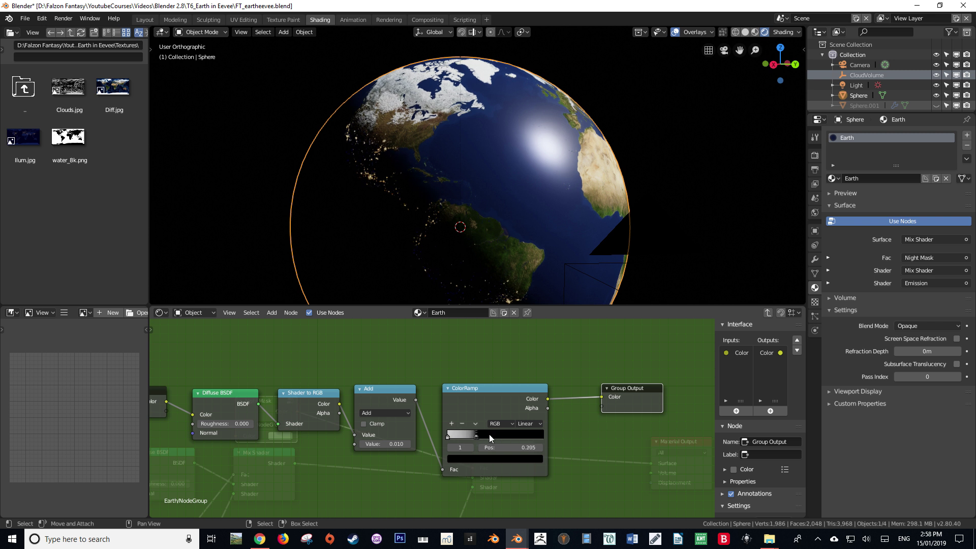
# - Set the Night Mask group's ColorRamp interpolation to Ease and check the day-night transition on the globe
pyautogui.click(531, 422)
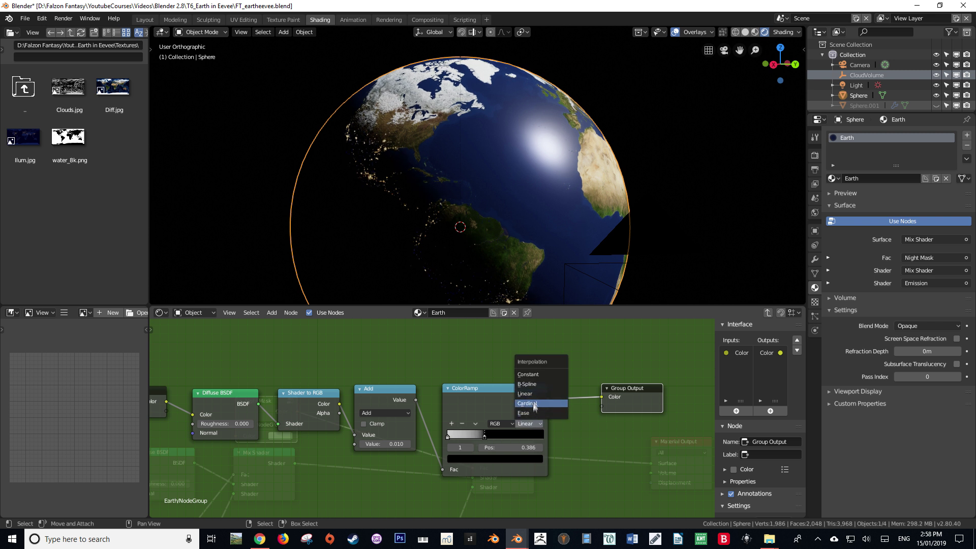
pyautogui.click(529, 414)
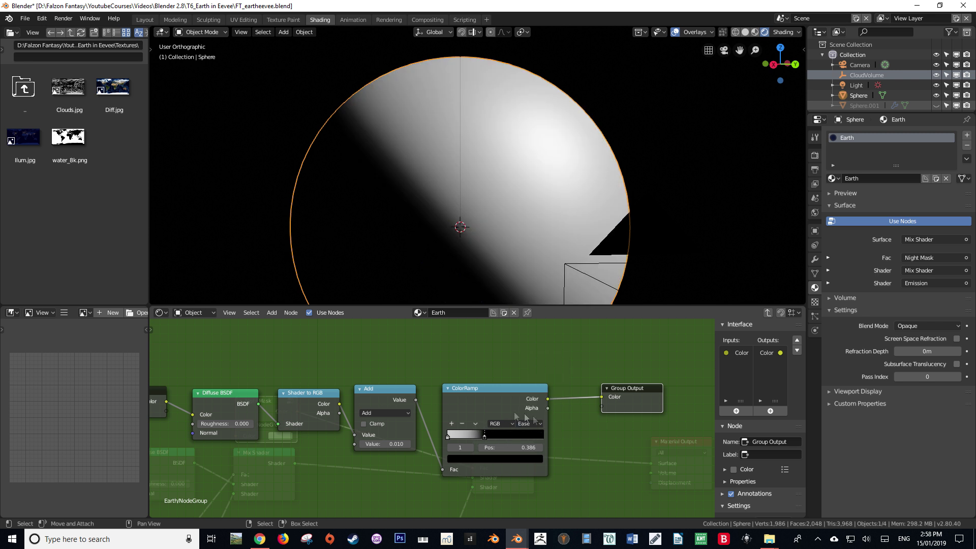
pyautogui.moveTo(401, 233); pyautogui.dragTo(469, 221, button='middle')
pyautogui.scroll(5, 526, 231)
pyautogui.scroll(-5, 529, 235)
pyautogui.scroll(-4, 468, 222)
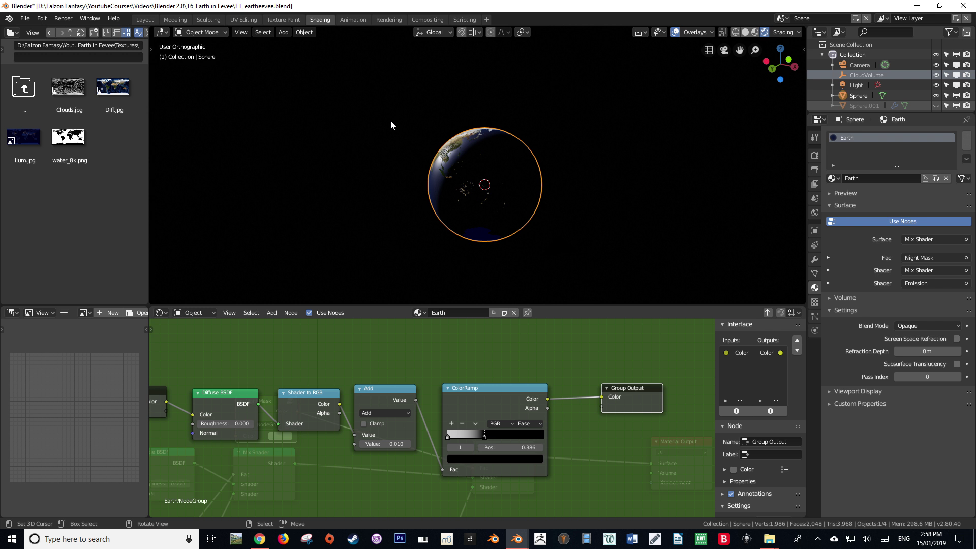
# - Select the Sun light and rotate it freely so daylight falls on the Pacific and Australia side of the globe
pyautogui.press('z')
pyautogui.click(647, 170)
pyautogui.press('z')
pyautogui.scroll(3, 538, 172)
pyautogui.press('r')
pyautogui.press('r')
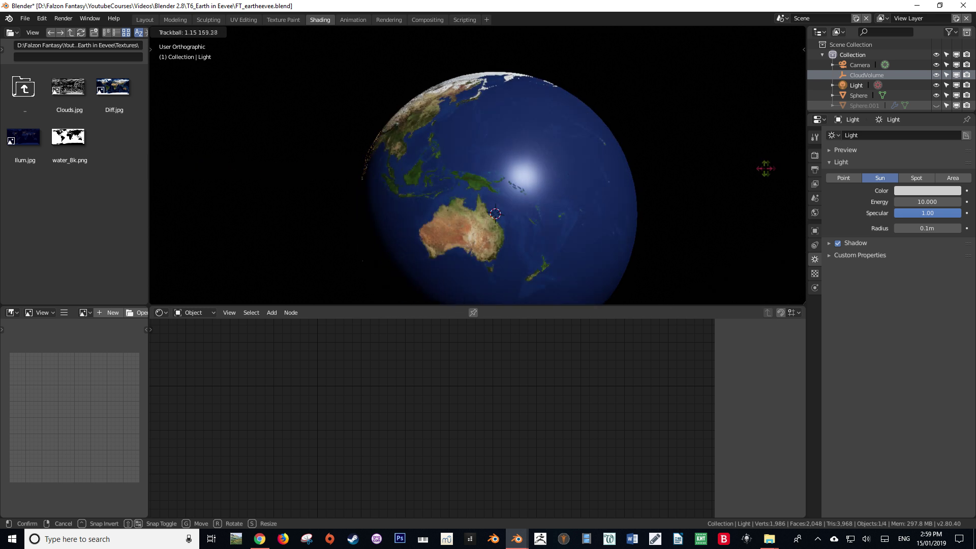
pyautogui.click(510, 179)
pyautogui.moveTo(486, 218); pyautogui.dragTo(502, 193, button='middle')
# - Unhide the cloud sphere around the Earth and save the file
pyautogui.hotkey('alt', 'h')
pyautogui.scroll(-2, 571, 226)
pyautogui.hotkey('ctrl', 's')
pyautogui.scroll(4, 552, 198)
pyautogui.scroll(-5, 515, 203)
pyautogui.scroll(-3, 502, 193)
# - Render the image and check the clouds and city lights across the day-night boundary
pyautogui.press('F12')
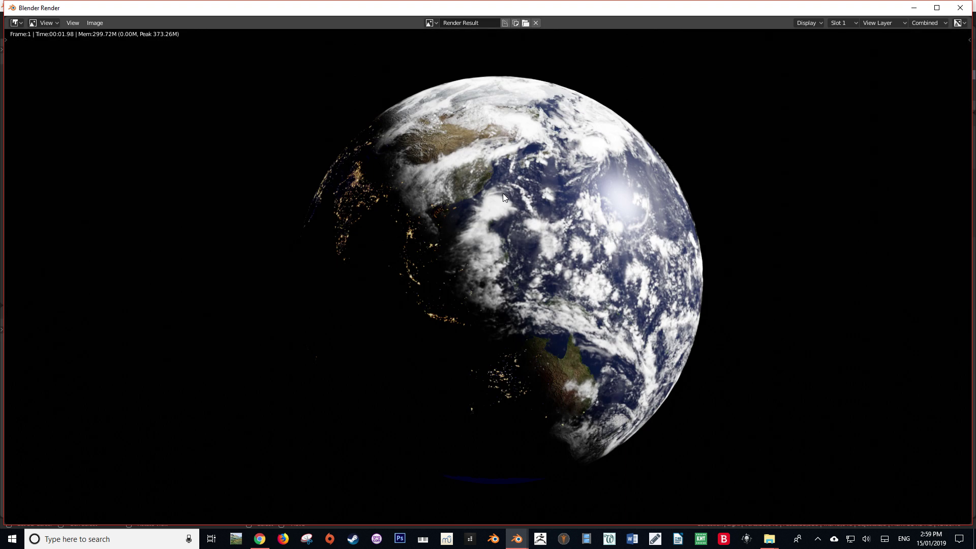
pyautogui.scroll(5, 514, 223)
pyautogui.scroll(-7, 515, 223)
pyautogui.scroll(3, 516, 224)
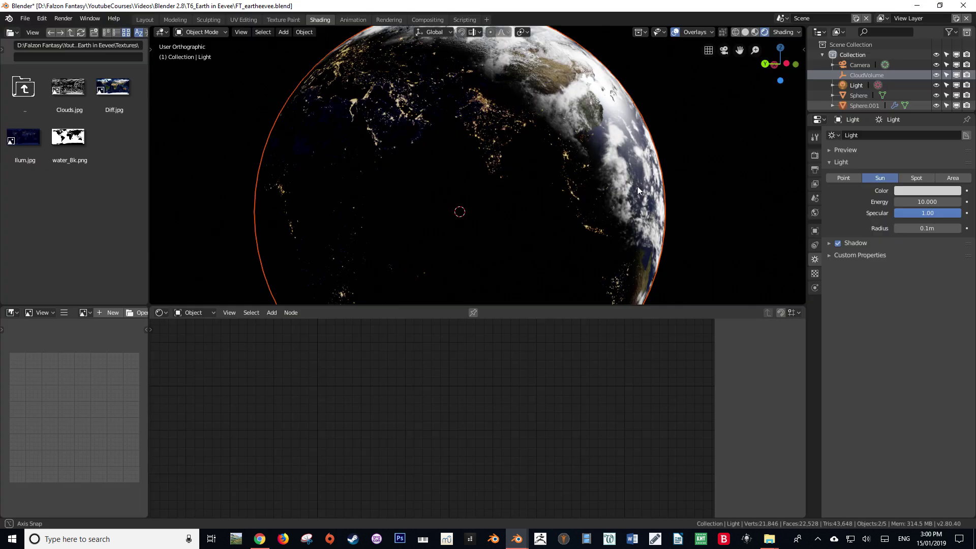
# - Check the city lights beneath the cloud sphere on the Earth's night side, and save the file
pyautogui.moveTo(639, 190); pyautogui.dragTo(449, 194, button='middle')
pyautogui.scroll(-3, 456, 178)
pyautogui.scroll(-2, 456, 179)
pyautogui.click(449, 196)
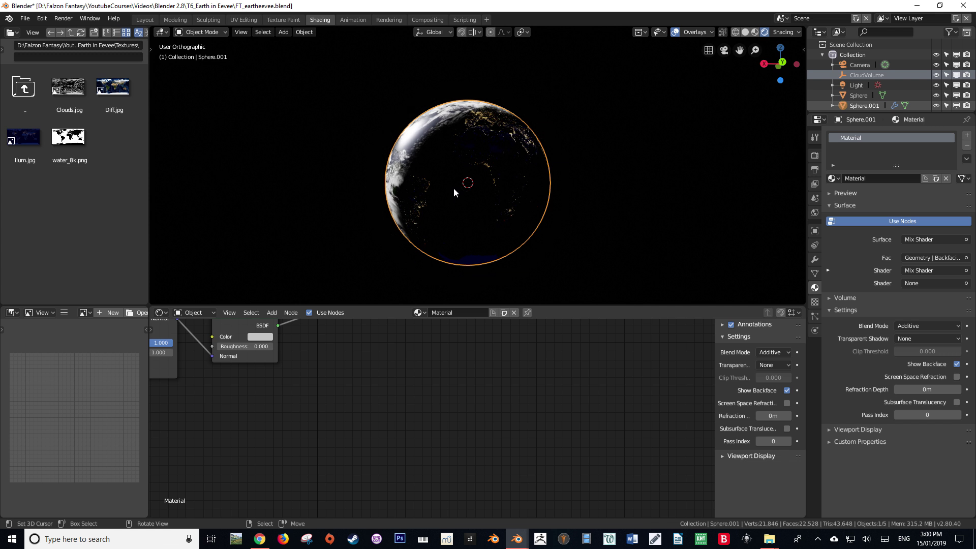
pyautogui.scroll(3, 454, 188)
pyautogui.hotkey('ctrl', 's')
# - Select the Earth sphere and move its RGB Curves and Emission nodes apart to leave a gap between them
pyautogui.click(474, 184)
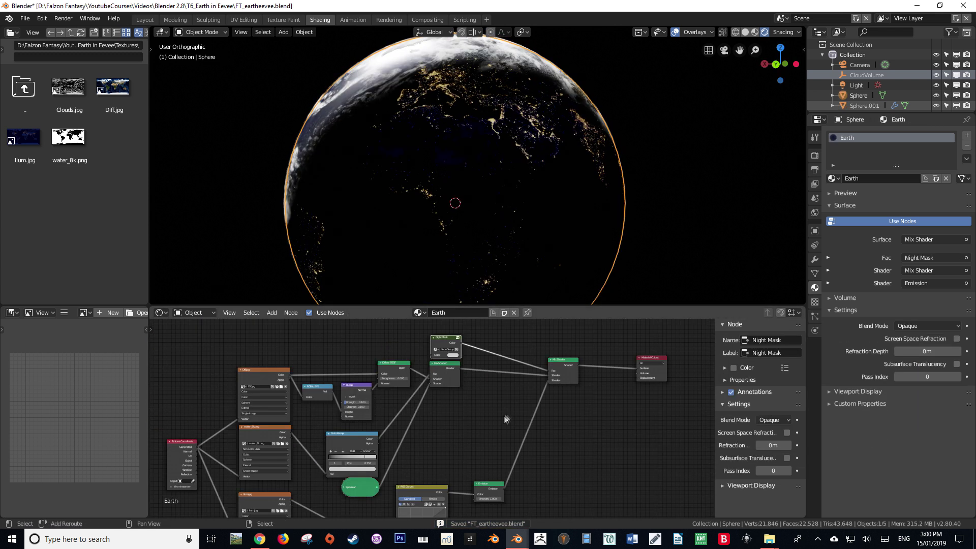
pyautogui.scroll(-3, 458, 402)
pyautogui.moveTo(447, 401); pyautogui.dragTo(481, 369, button='middle')
pyautogui.scroll(-2, 481, 369)
pyautogui.scroll(3, 415, 408)
pyautogui.moveTo(414, 409); pyautogui.dragTo(301, 398, button='middle')
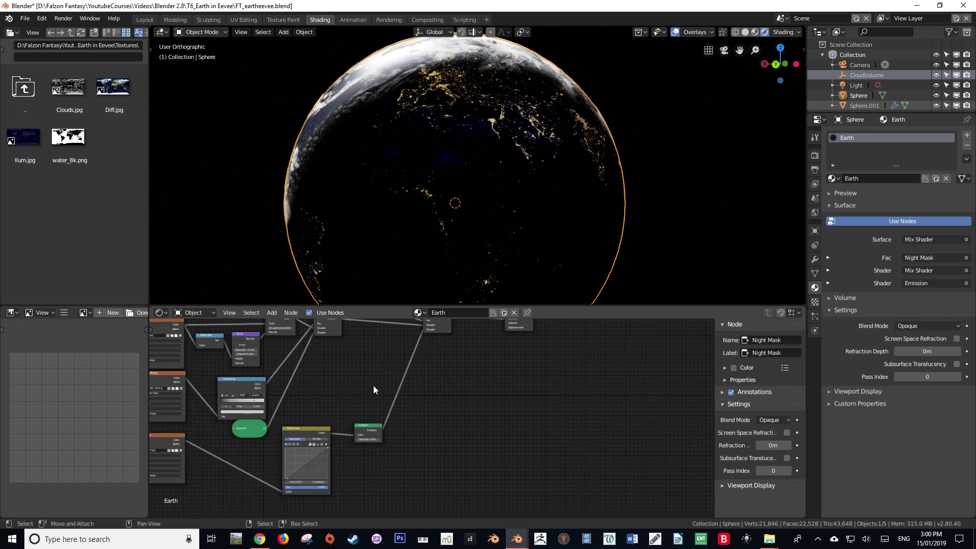
pyautogui.scroll(4, 373, 386)
pyautogui.moveTo(360, 368); pyautogui.dragTo(380, 401, button='middle')
pyautogui.click(366, 464)
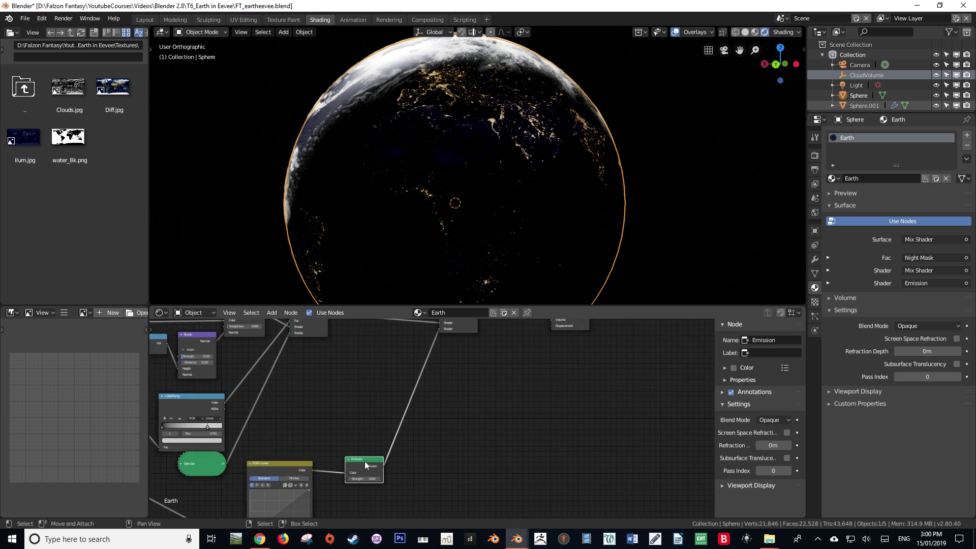
pyautogui.moveTo(367, 461); pyautogui.dragTo(382, 456)
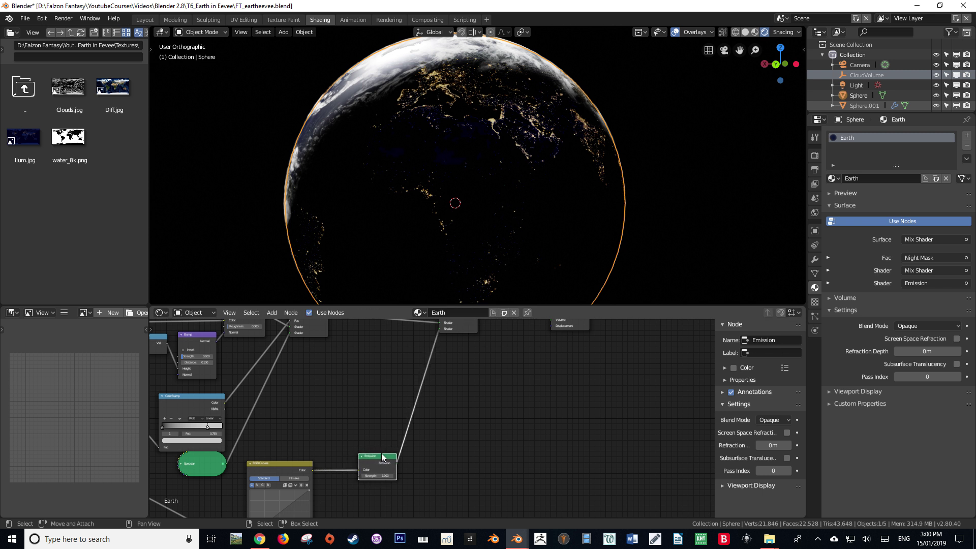
pyautogui.moveTo(289, 462); pyautogui.dragTo(276, 461)
pyautogui.scroll(3, 276, 460)
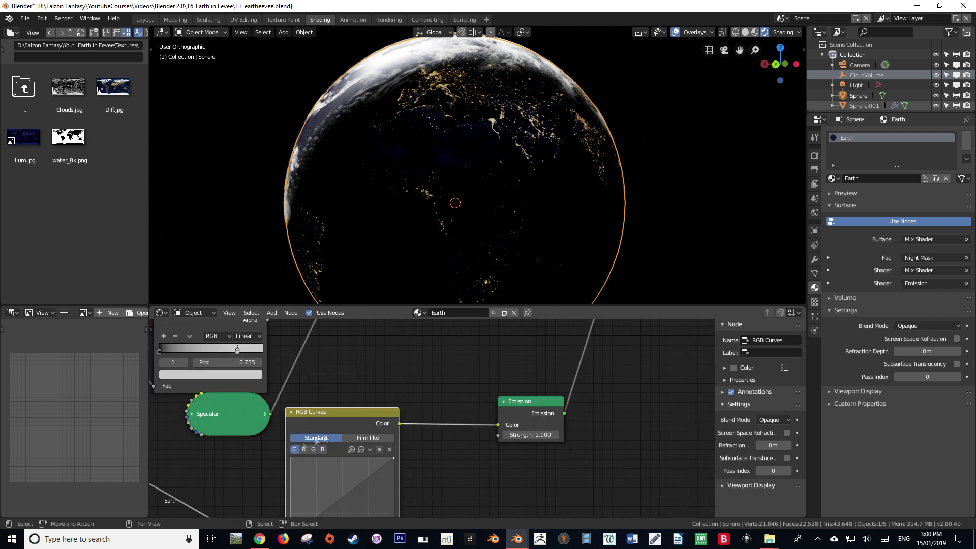
pyautogui.moveTo(328, 428); pyautogui.dragTo(323, 430)
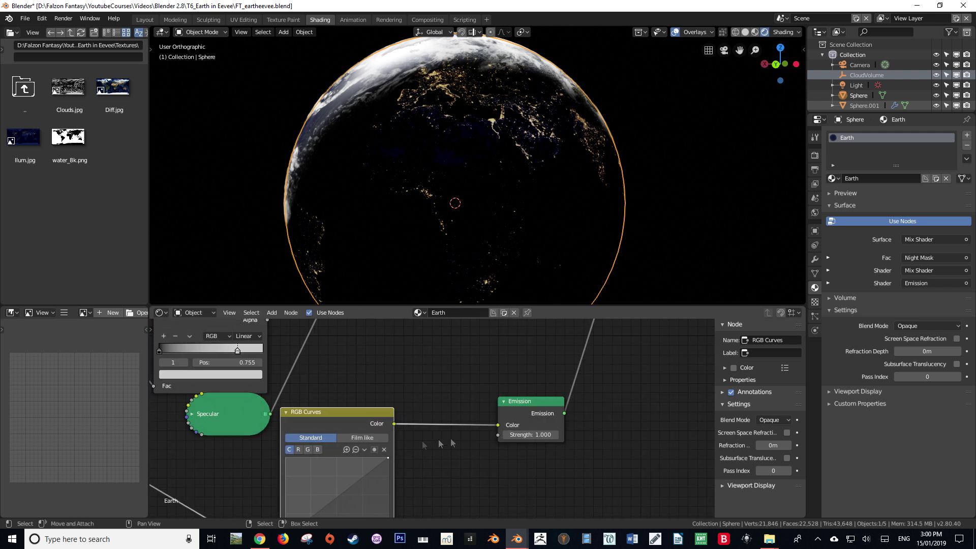
pyautogui.moveTo(540, 418); pyautogui.dragTo(557, 414)
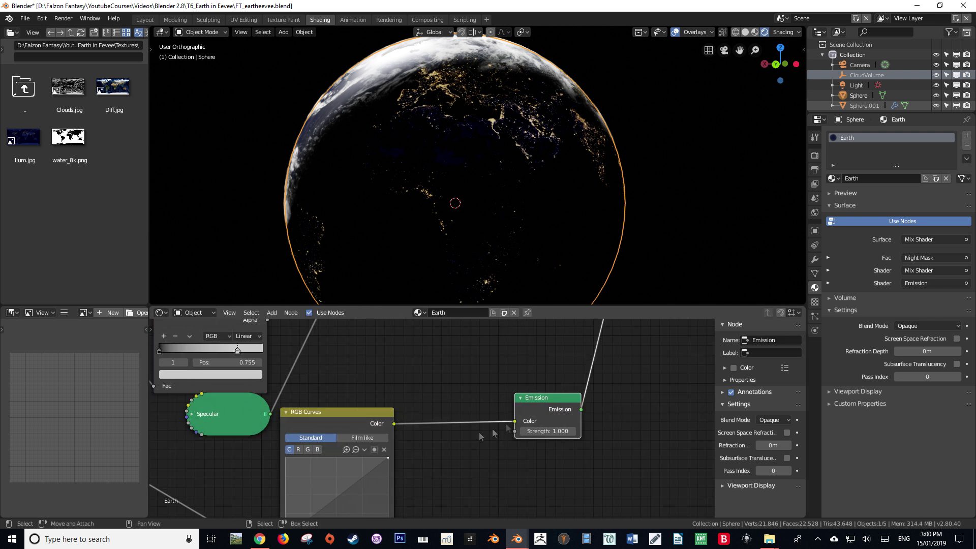
# - Insert a MixRGB node on the link between RGB Curves and Emission and set its blend type to Add
pyautogui.hotkey('shift', 'a')
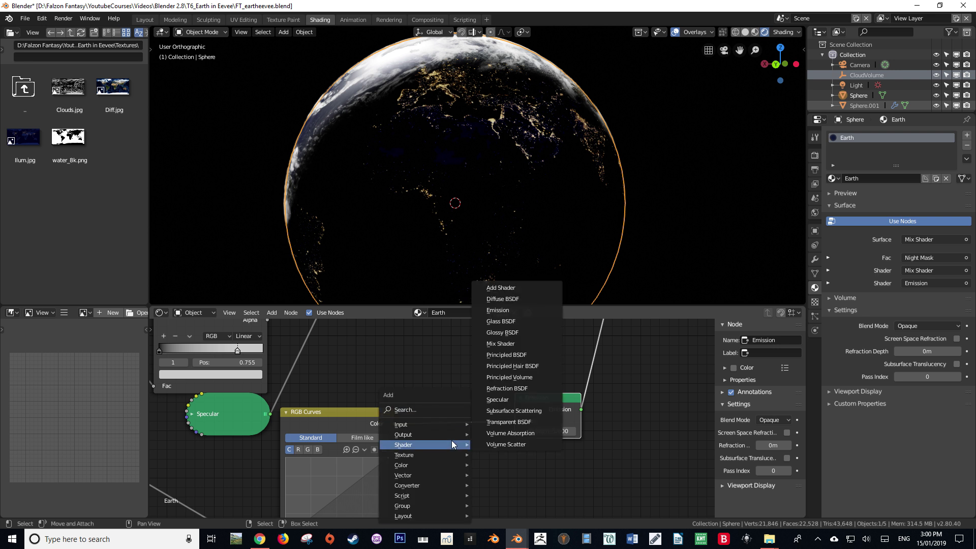
pyautogui.moveTo(413, 425)
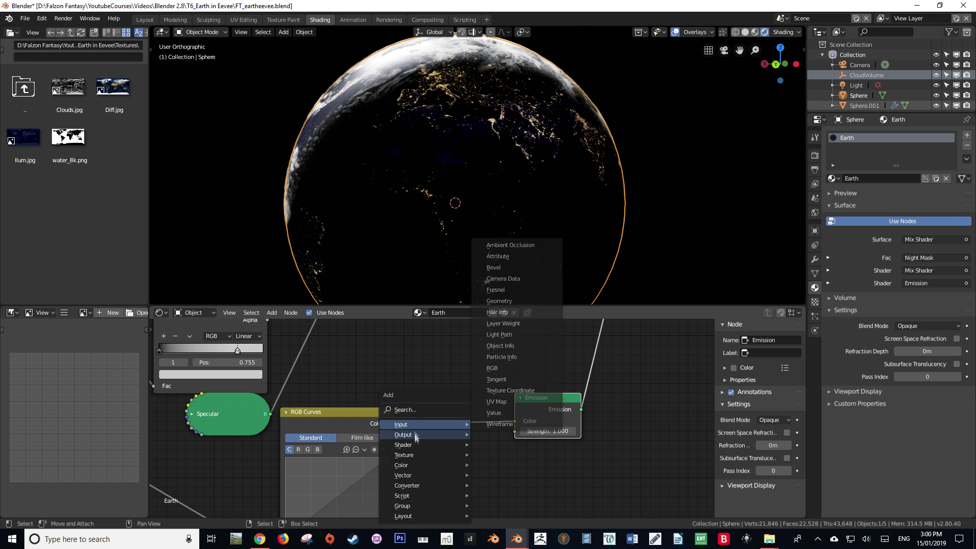
pyautogui.moveTo(412, 465)
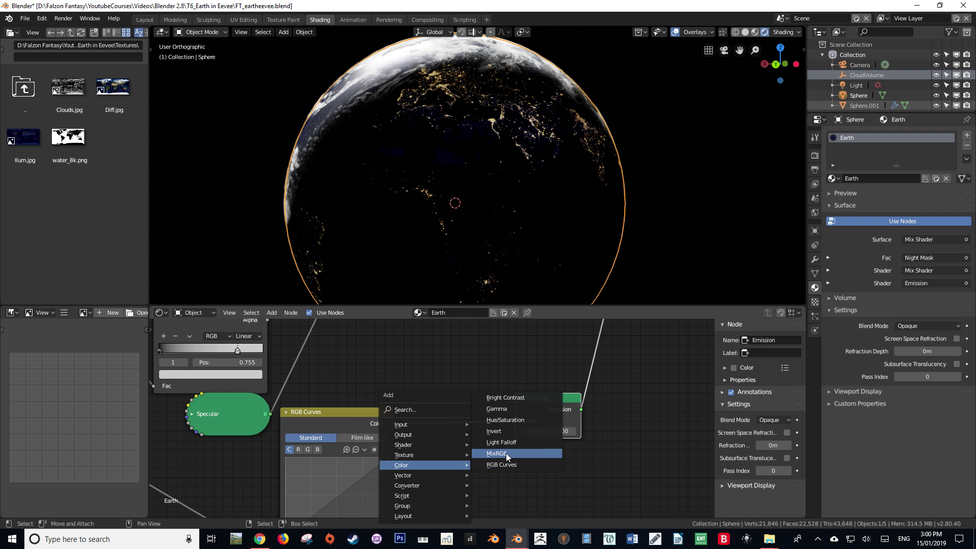
pyautogui.click(508, 453)
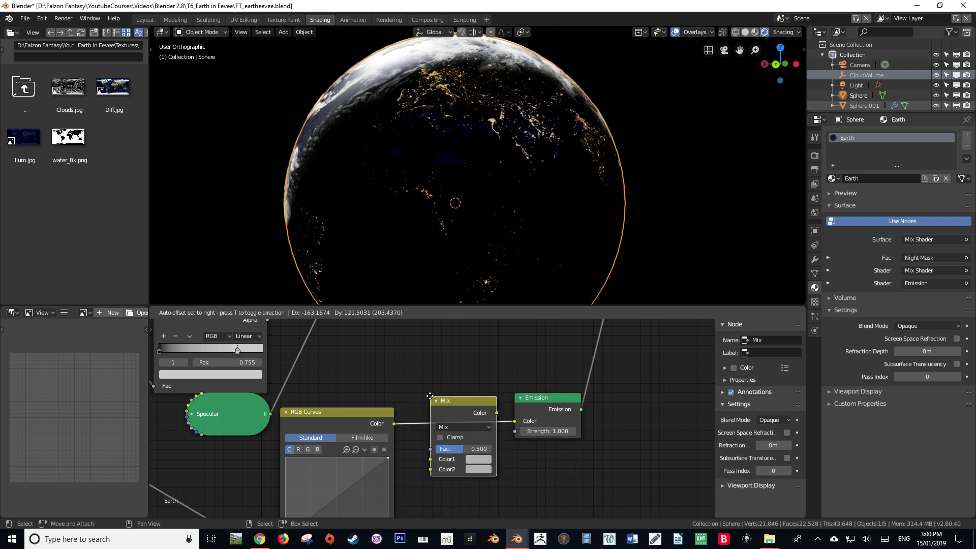
pyautogui.click(431, 398)
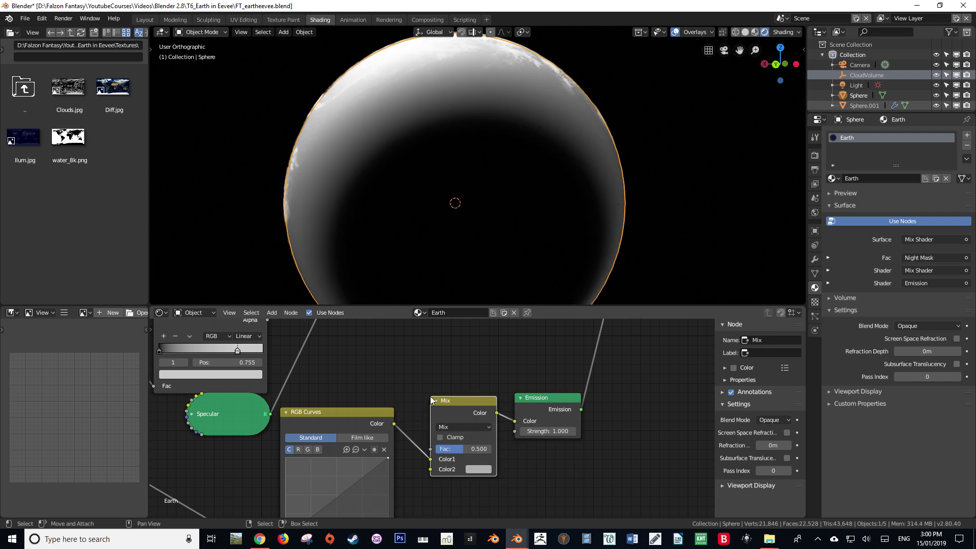
pyautogui.click(466, 426)
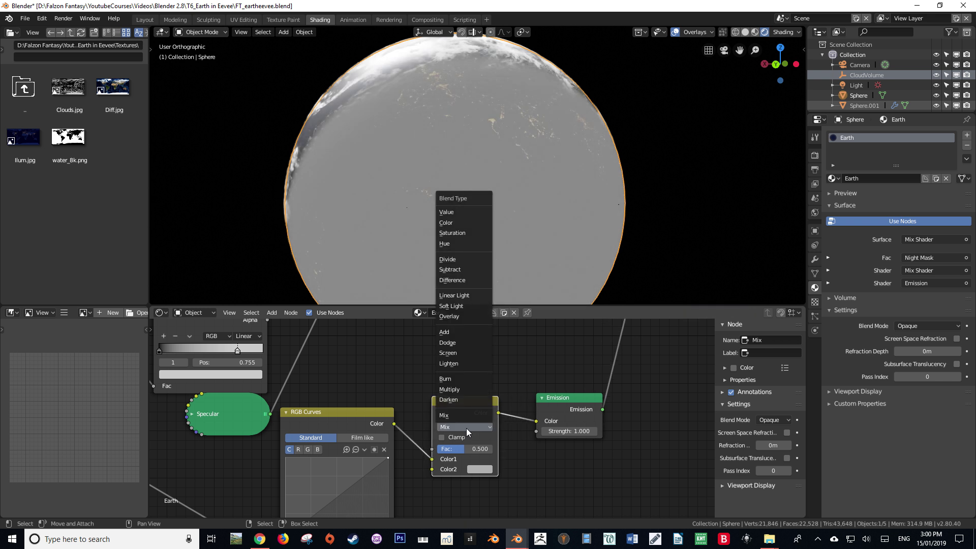
pyautogui.click(452, 333)
# - Move the RGB Curves link to the Add node's Fac input, and make Color1 black and Color2 light grey
pyautogui.moveTo(452, 465); pyautogui.dragTo(431, 457)
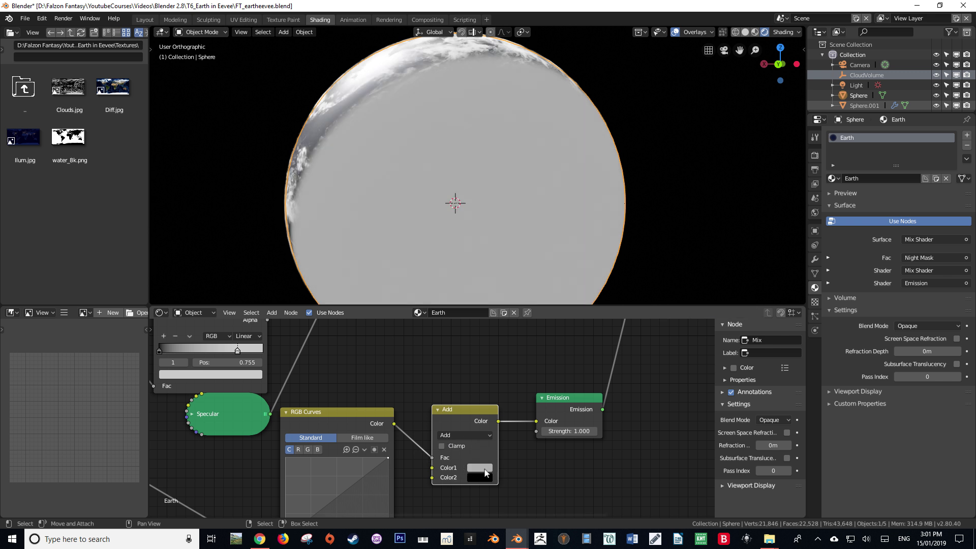
pyautogui.click(479, 468)
pyautogui.moveTo(553, 377)
pyautogui.mouseDown()
pyautogui.moveTo(549, 402)
pyautogui.moveTo(548, 360)
pyautogui.mouseUp()
pyautogui.click(480, 478)
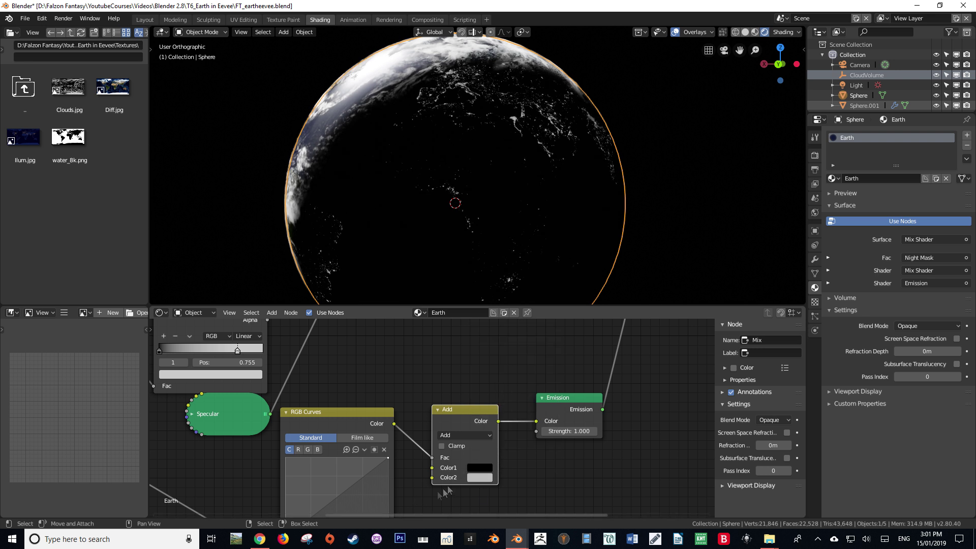
# - Try pink and teal tints for the Add node's Color2 and compare the city lights on the globe
pyautogui.moveTo(508, 218); pyautogui.dragTo(530, 201, button='middle')
pyautogui.scroll(3, 540, 222)
pyautogui.scroll(-3, 540, 222)
pyautogui.scroll(6, 450, 270)
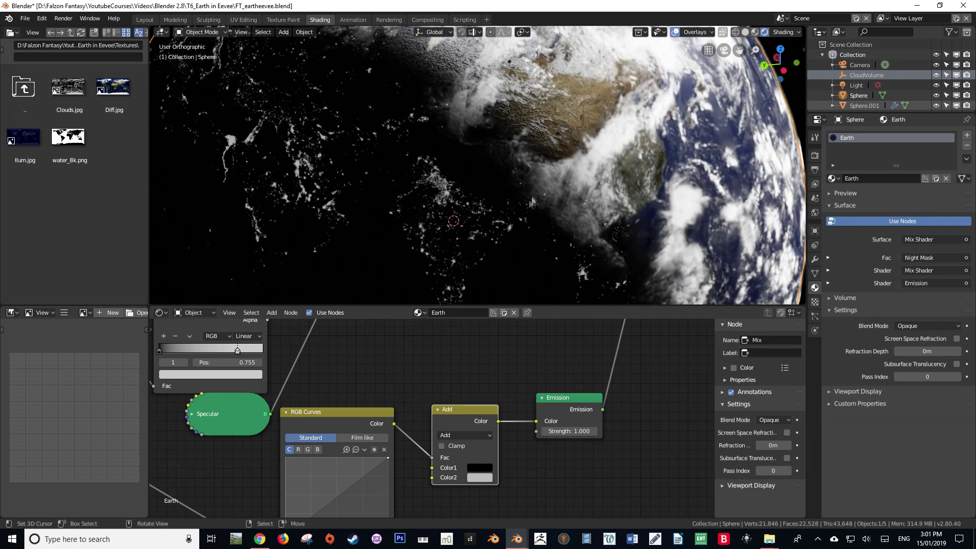
pyautogui.click(479, 477)
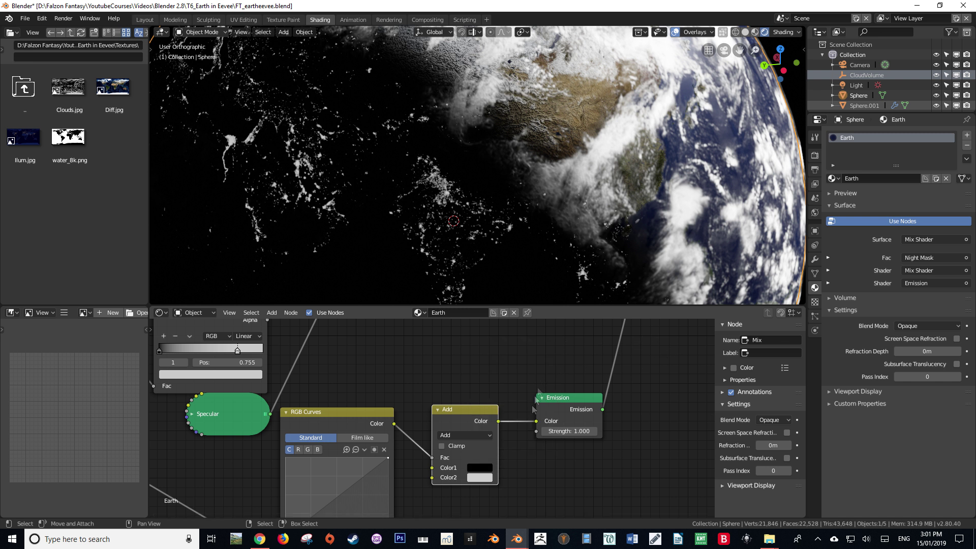
pyautogui.click(475, 479)
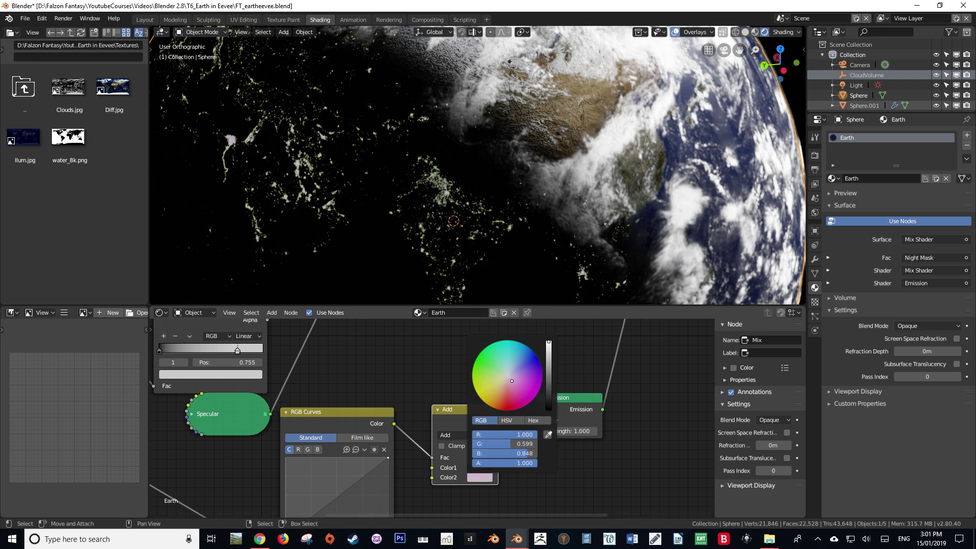
pyautogui.moveTo(495, 387)
pyautogui.mouseDown()
pyautogui.moveTo(503, 394)
pyautogui.moveTo(501, 386)
pyautogui.mouseUp()
pyautogui.moveTo(478, 264); pyautogui.dragTo(508, 274, button='middle')
pyautogui.click(480, 477)
pyautogui.moveTo(501, 371); pyautogui.dragTo(506, 347)
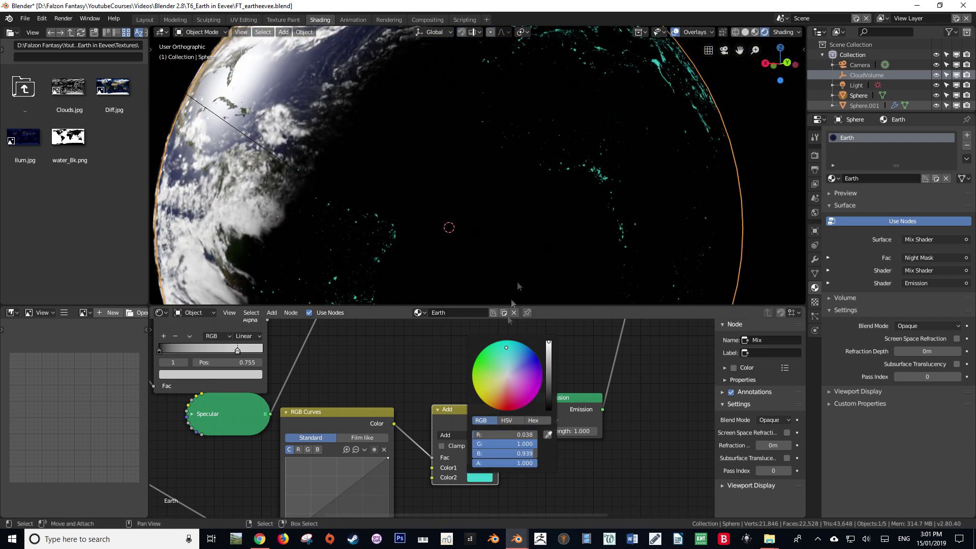
pyautogui.scroll(-4, 517, 285)
pyautogui.moveTo(566, 224); pyautogui.dragTo(459, 364, button='middle')
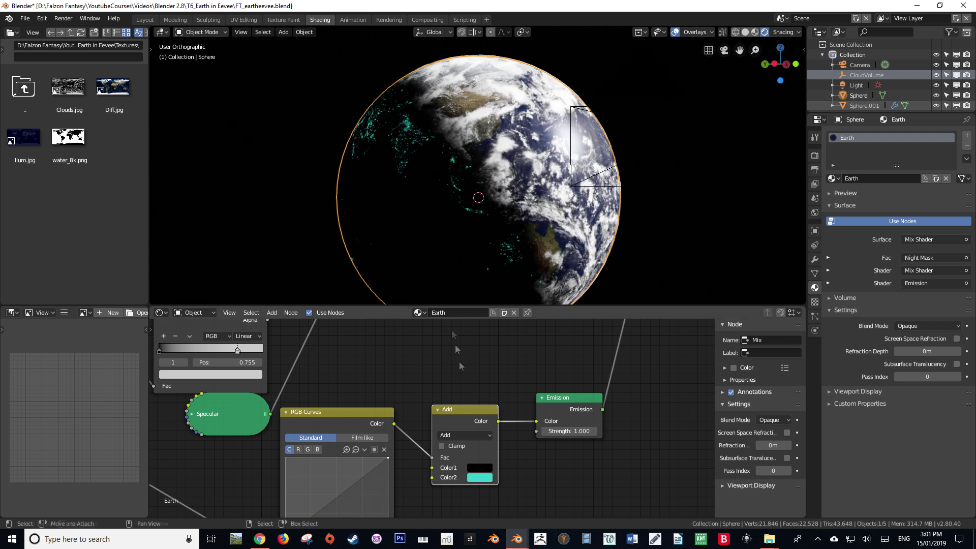
# - Try a pale green and a warm tan for the Add node's Color2
pyautogui.click(473, 478)
pyautogui.moveTo(501, 352)
pyautogui.mouseDown()
pyautogui.moveTo(511, 371)
pyautogui.moveTo(503, 364)
pyautogui.mouseUp()
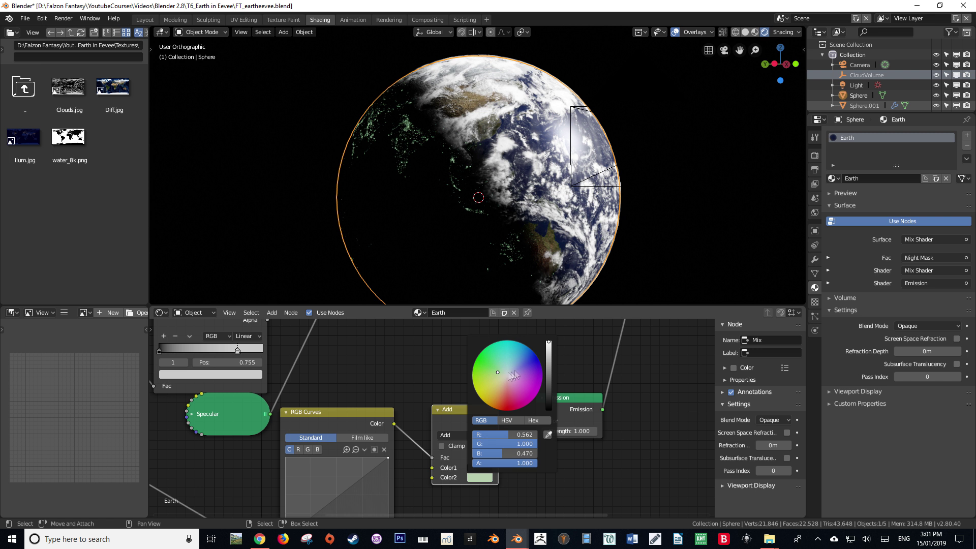
pyautogui.click(514, 370)
pyautogui.moveTo(509, 392)
pyautogui.mouseDown()
pyautogui.moveTo(498, 392)
pyautogui.moveTo(496, 365)
pyautogui.moveTo(509, 391)
pyautogui.mouseUp()
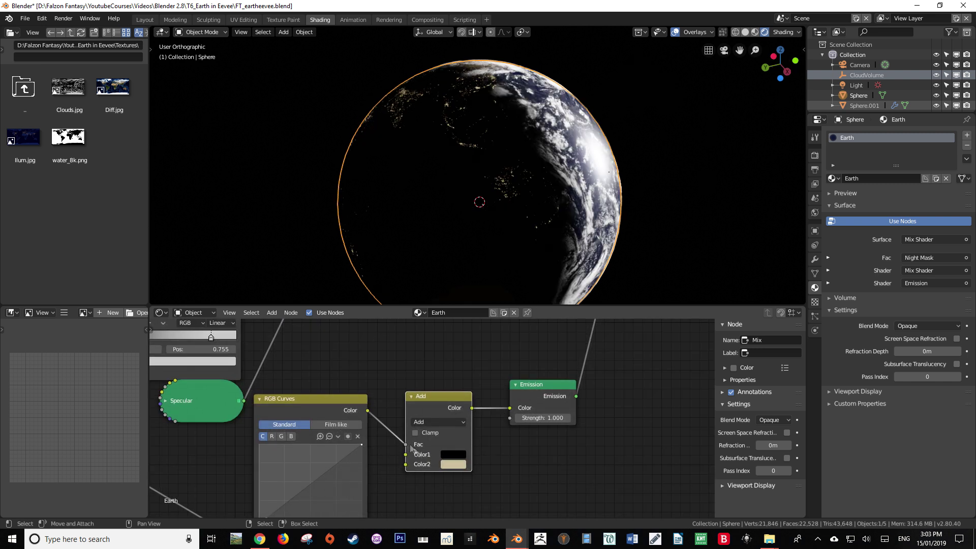
# - Link the RGB Curves output to the Add node's Color1 as well, and change Color2 to pale yellow
pyautogui.moveTo(368, 410); pyautogui.dragTo(405, 454)
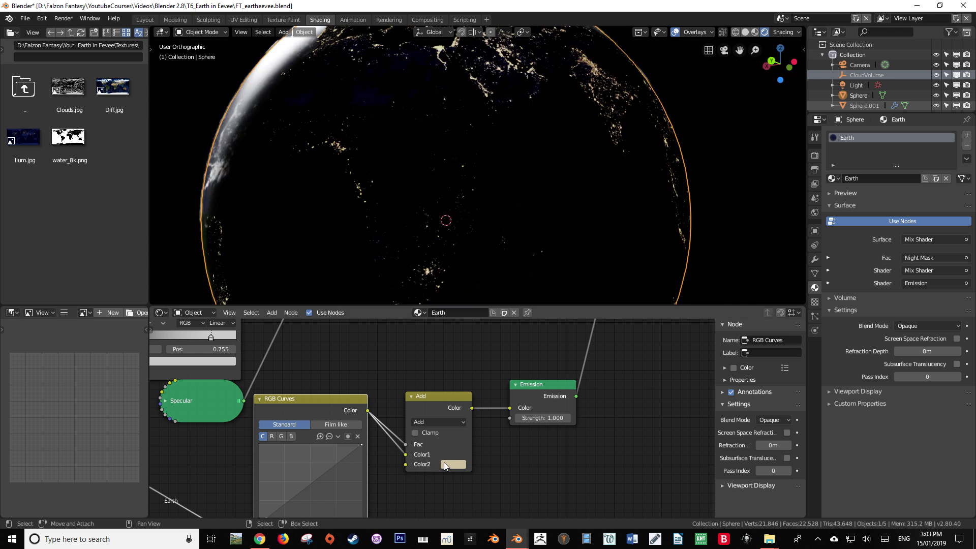
pyautogui.click(443, 462)
pyautogui.moveTo(485, 368)
pyautogui.mouseDown()
pyautogui.moveTo(457, 379)
pyautogui.moveTo(475, 387)
pyautogui.moveTo(499, 372)
pyautogui.moveTo(489, 357)
pyautogui.moveTo(488, 395)
pyautogui.mouseUp()
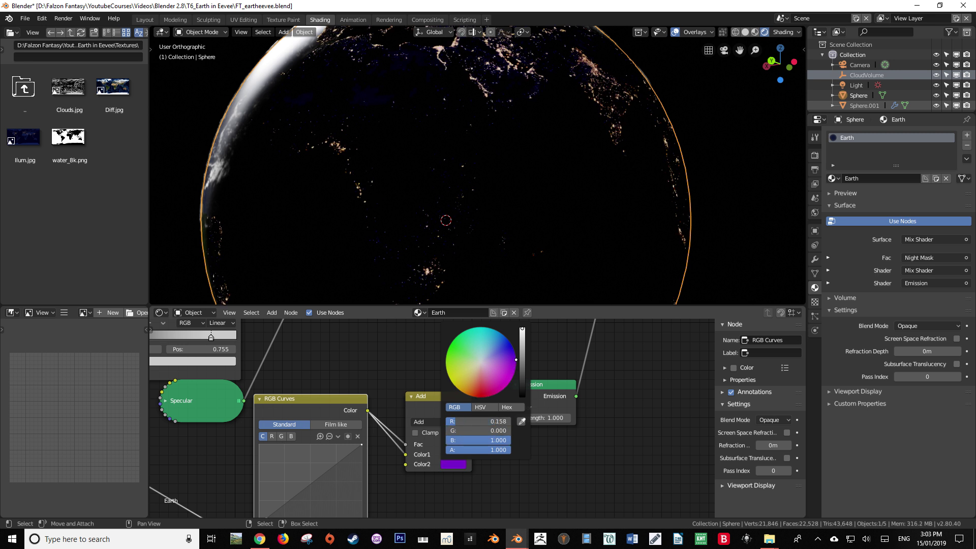
pyautogui.moveTo(499, 331); pyautogui.dragTo(464, 331)
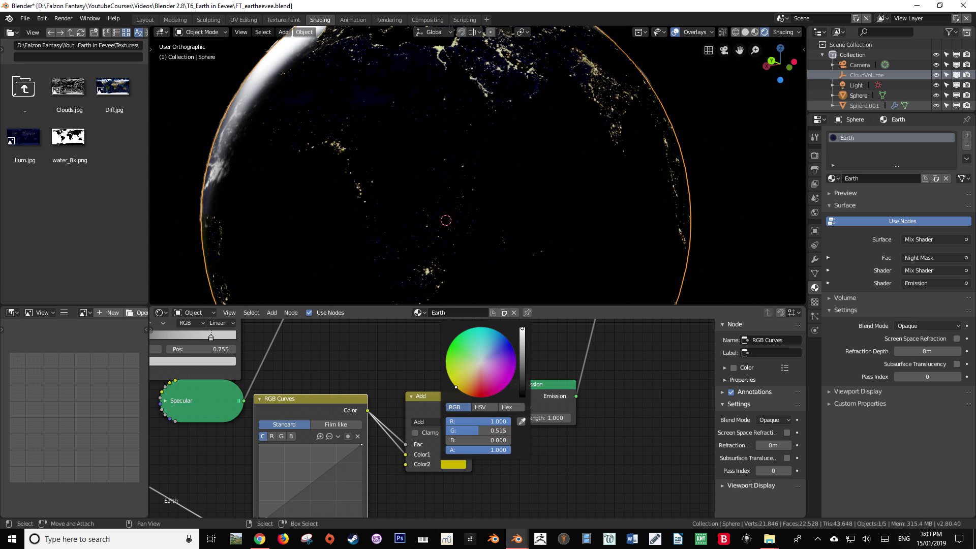
# - Switch the viewport to the camera view and render the image
pyautogui.press('KP_0')
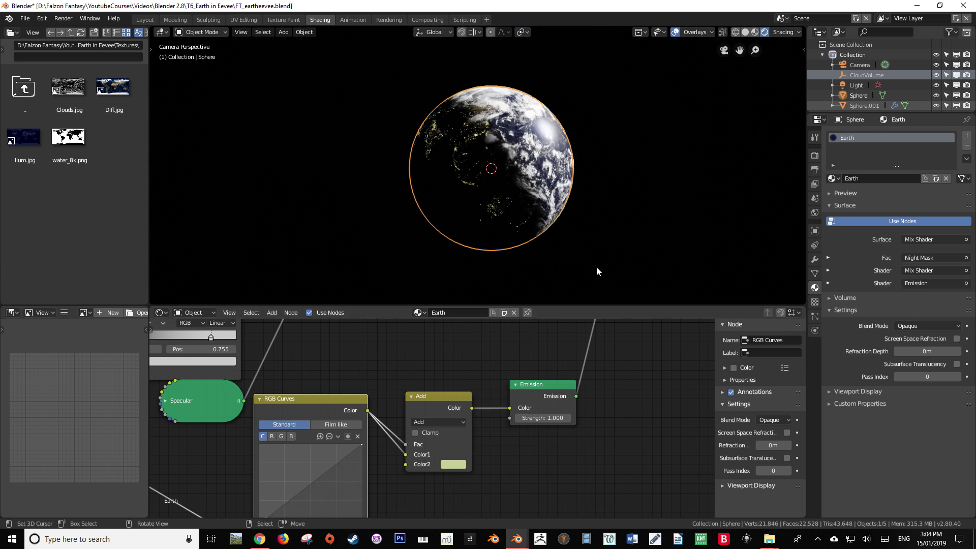
pyautogui.press('F12')
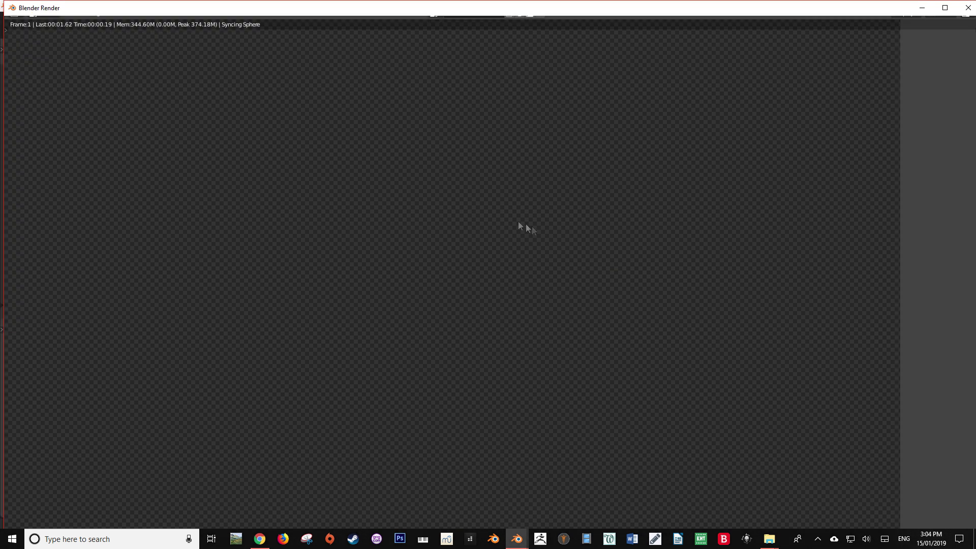
pyautogui.scroll(-6, 459, 216)
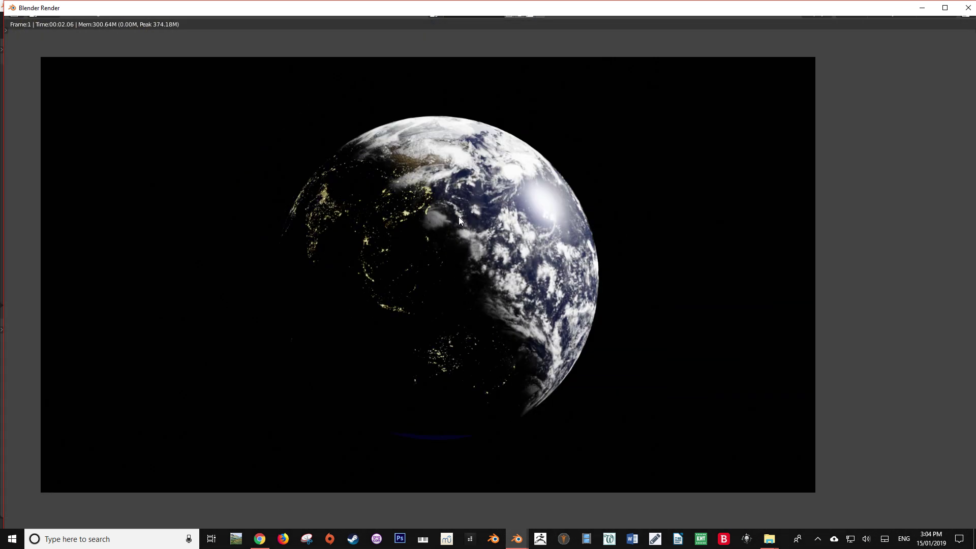
# - Examine the rendered Earth up close and as a whole, looking at the tinted city lights on the dark side
pyautogui.scroll(1, 473, 242)
pyautogui.moveTo(474, 242); pyautogui.dragTo(510, 257, button='middle')
pyautogui.scroll(-3, 512, 264)
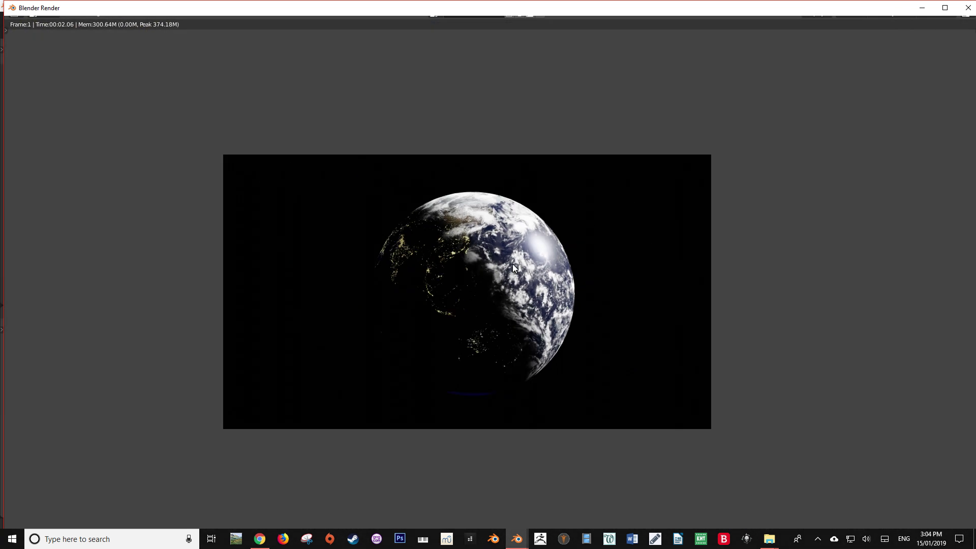
pyautogui.scroll(4, 512, 264)
pyautogui.scroll(-2, 512, 264)
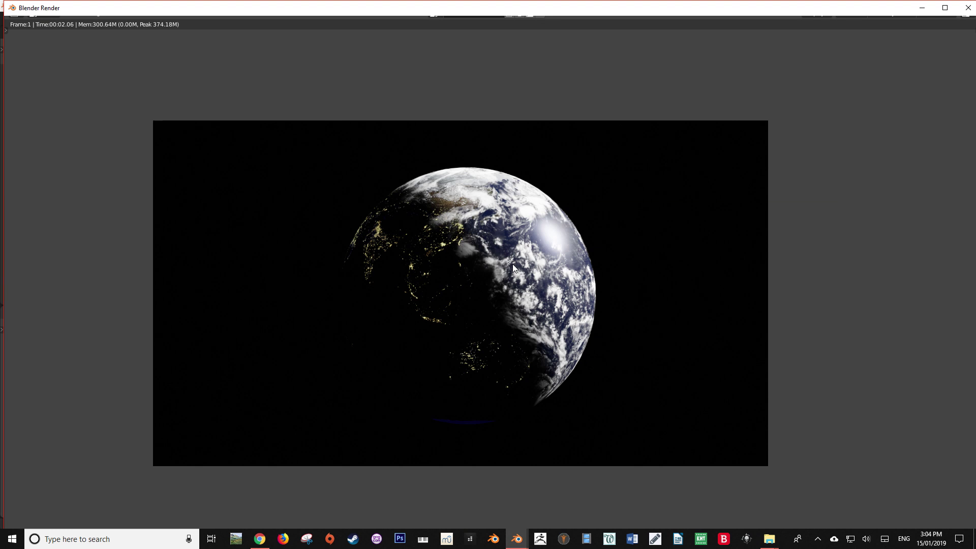
pyautogui.moveTo(512, 264); pyautogui.dragTo(490, 227, button='middle')
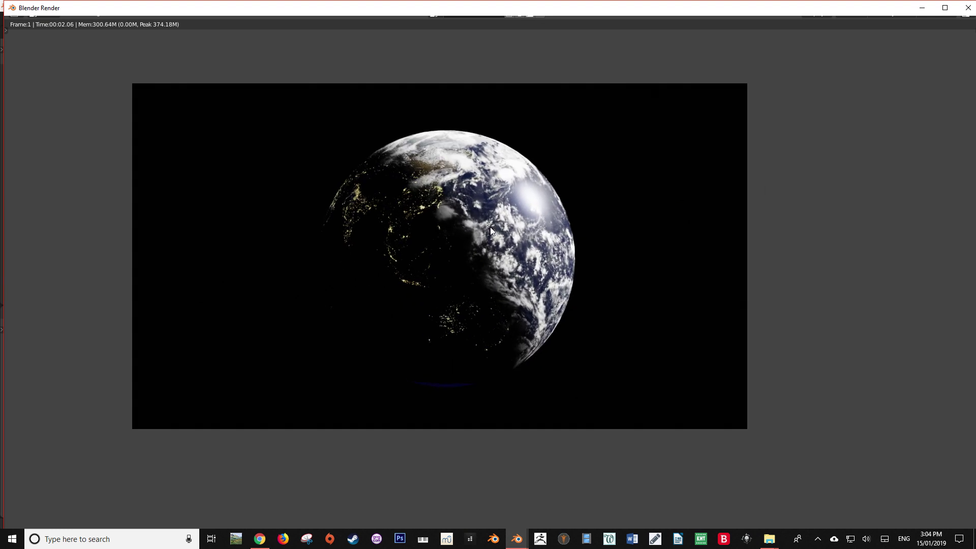
pyautogui.scroll(5, 491, 225)
pyautogui.scroll(-9, 523, 199)
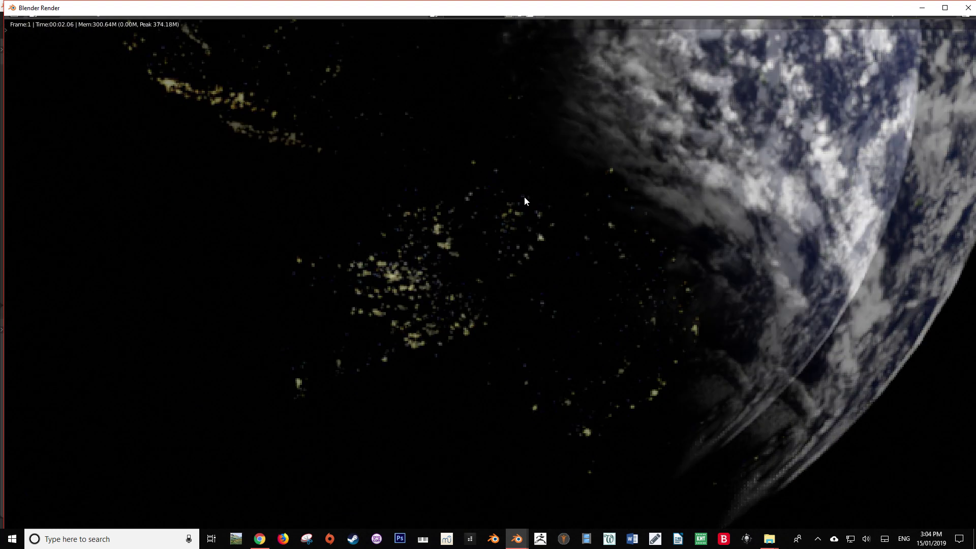
pyautogui.scroll(7, 503, 216)
pyautogui.scroll(-3, 504, 294)
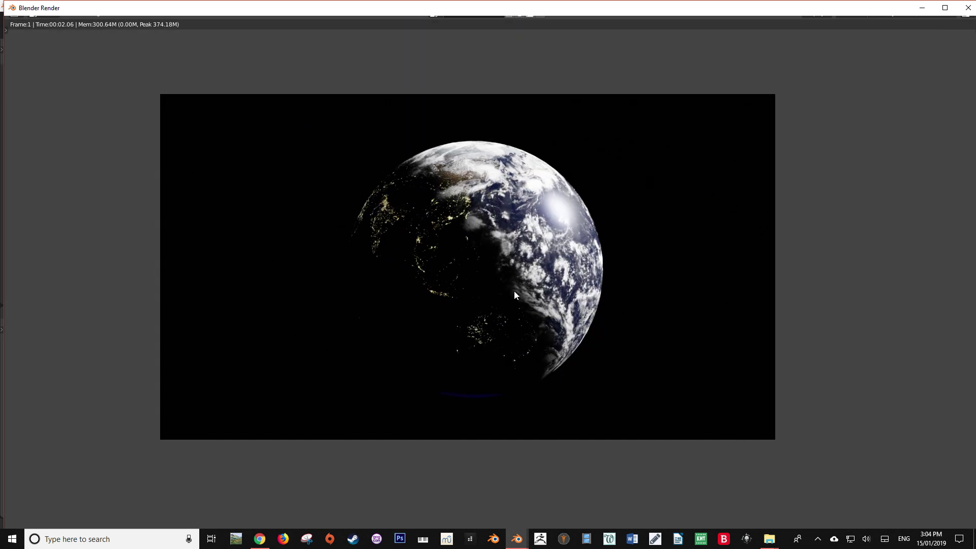
pyautogui.scroll(1, 514, 291)
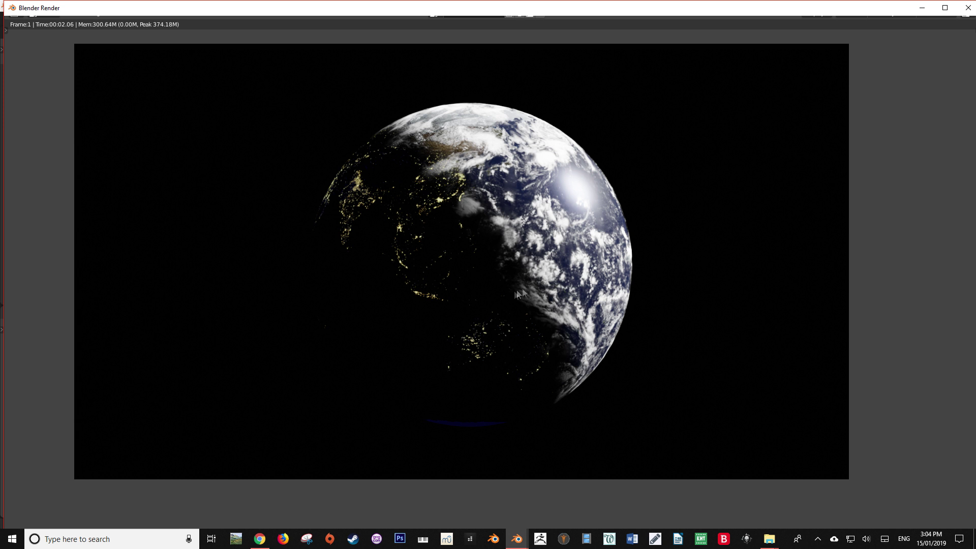